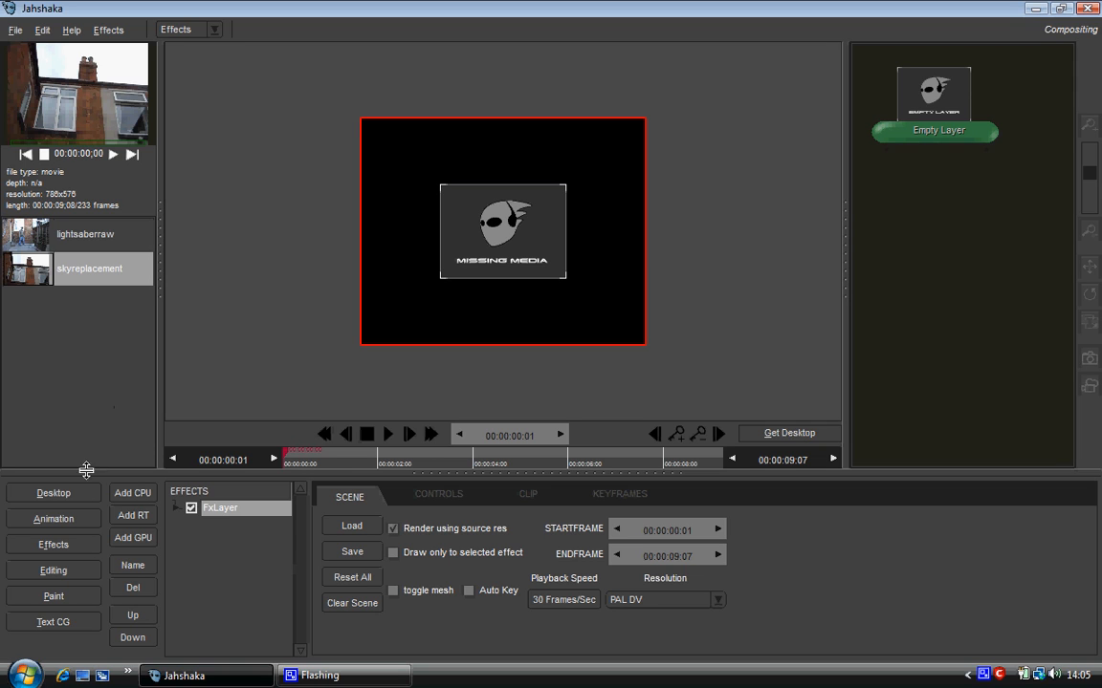
- Load the lightsaberraw clip into the empty effects layer and move the playhead to 00:00:01:16
{"action": "left_click", "coordinate": [60, 235]}
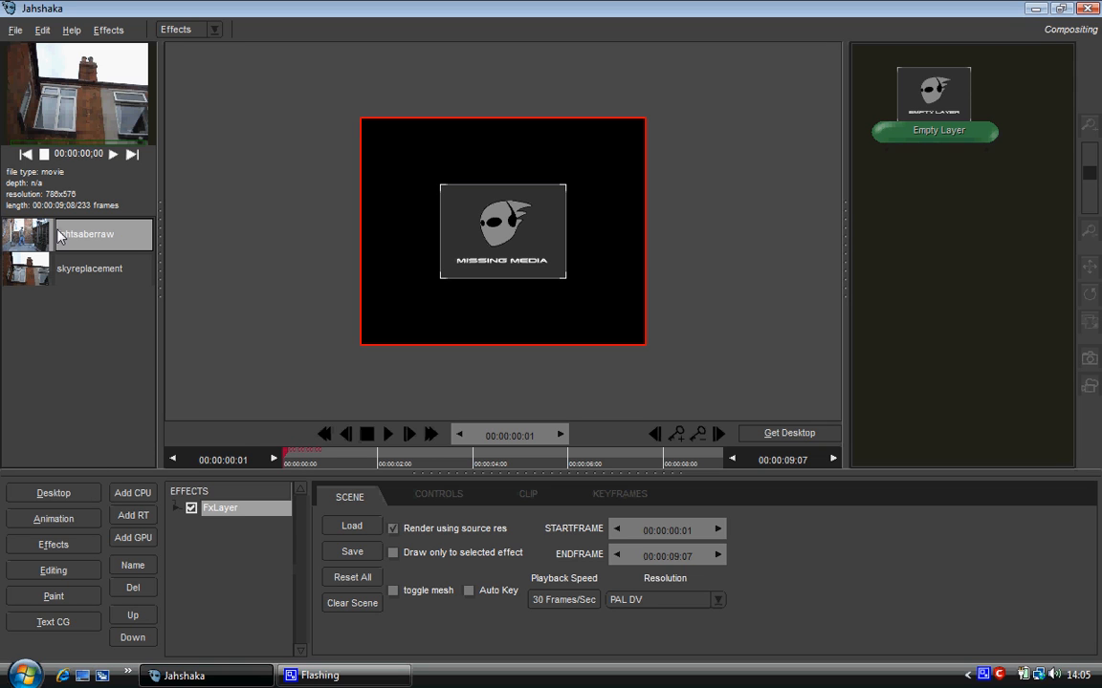
{"action": "left_click_drag", "start_coordinate": [58, 230], "coordinate": [484, 240]}
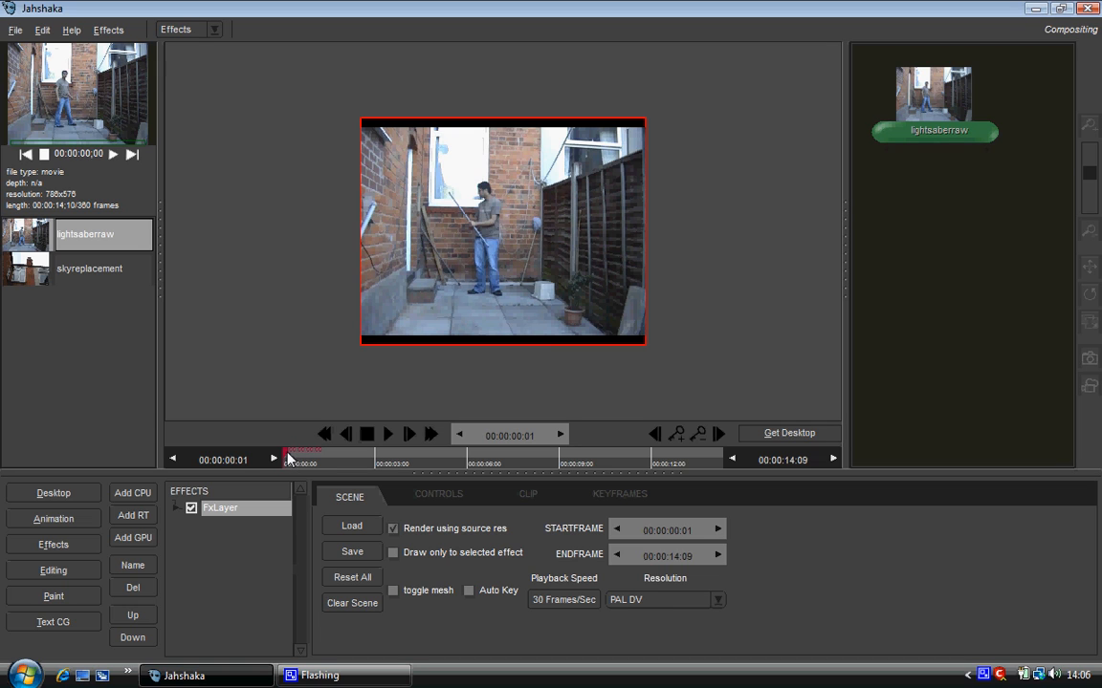
{"action": "left_click_drag", "start_coordinate": [285, 458], "coordinate": [335, 457]}
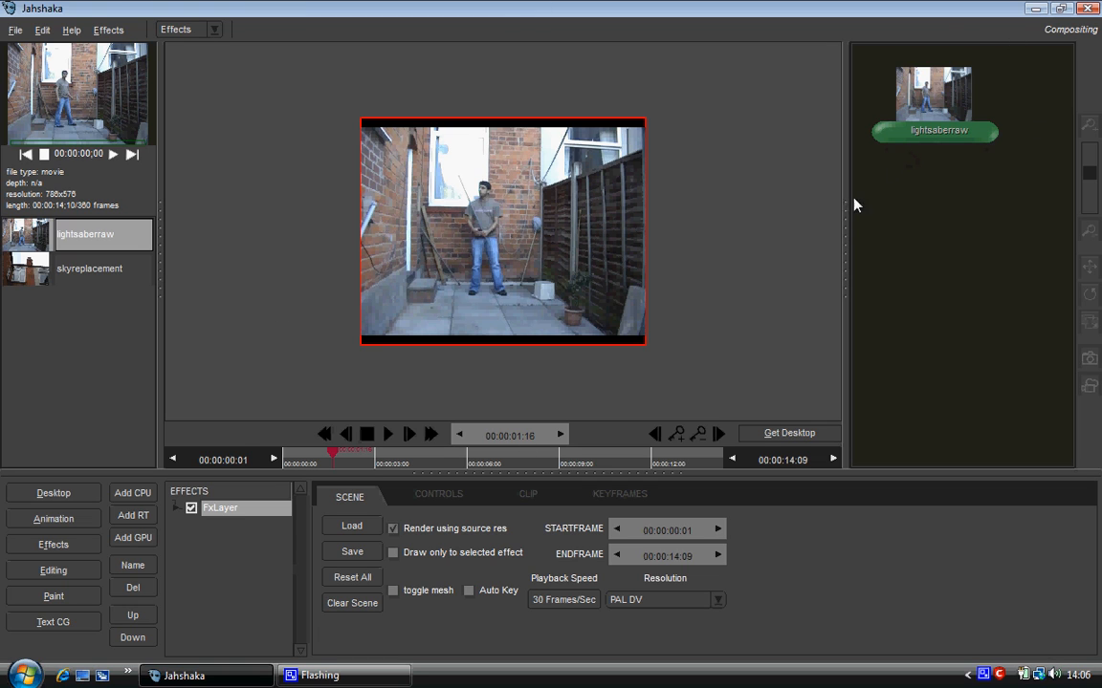
- Collapse the compositing node view and restore it slightly narrower than before
{"action": "left_click_drag", "start_coordinate": [844, 220], "coordinate": [1056, 219]}
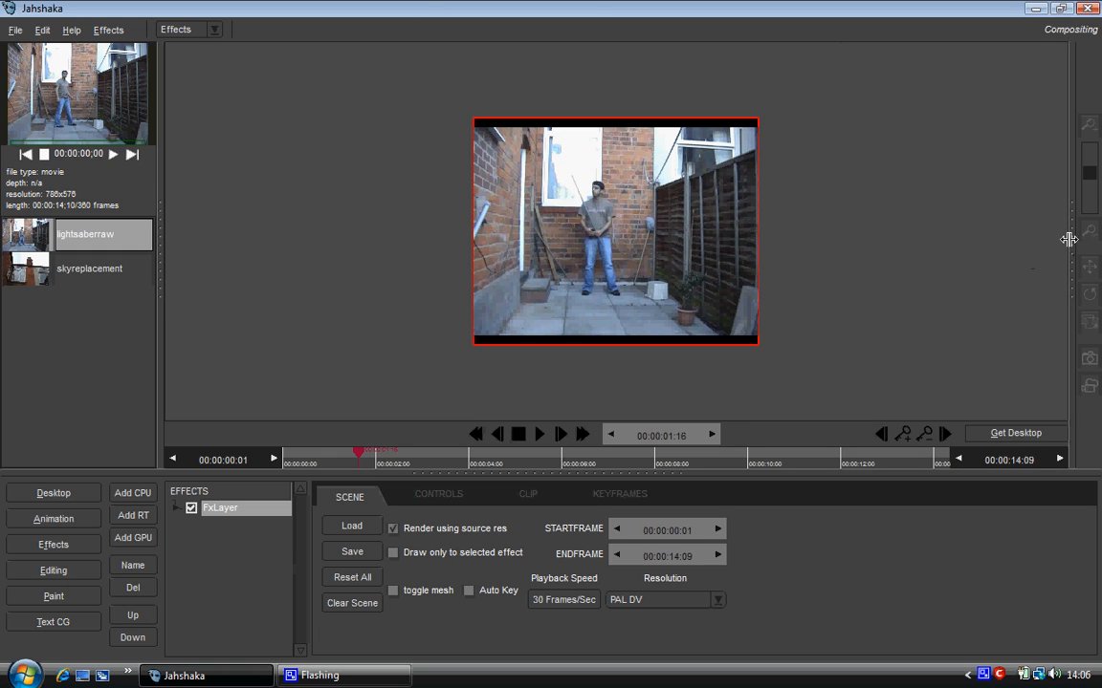
{"action": "left_click_drag", "start_coordinate": [1070, 238], "coordinate": [878, 238]}
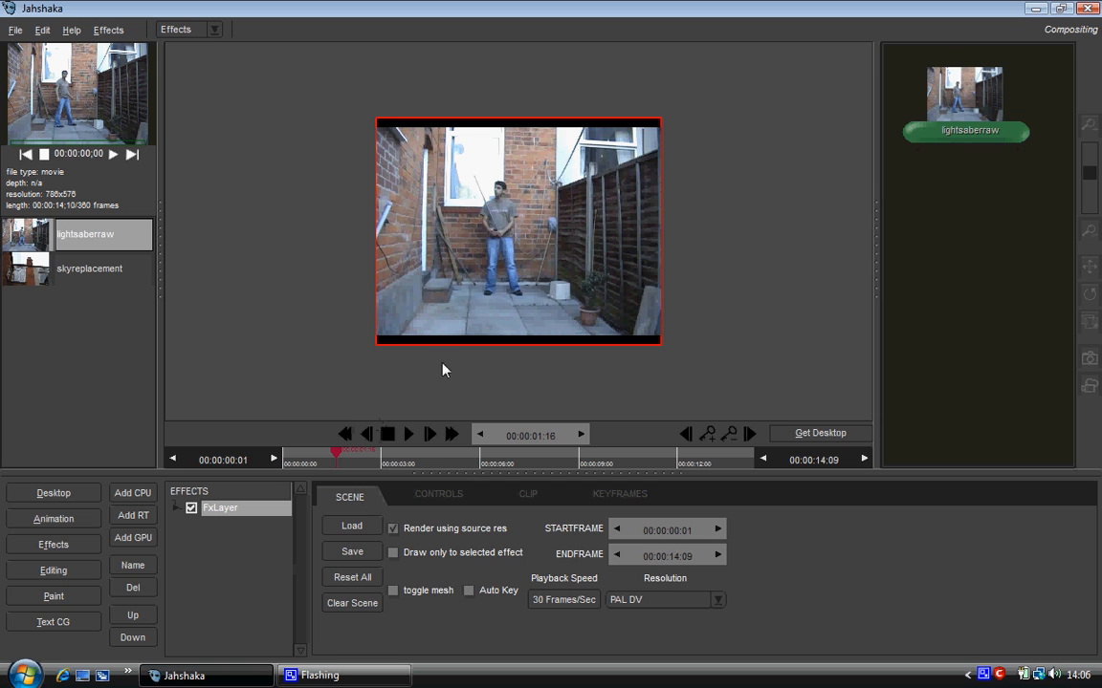
- Examine the layer's rotation and translation controls, keyframe graph and clip and key options, including the media available for the clip
{"action": "left_click", "coordinate": [432, 498]}
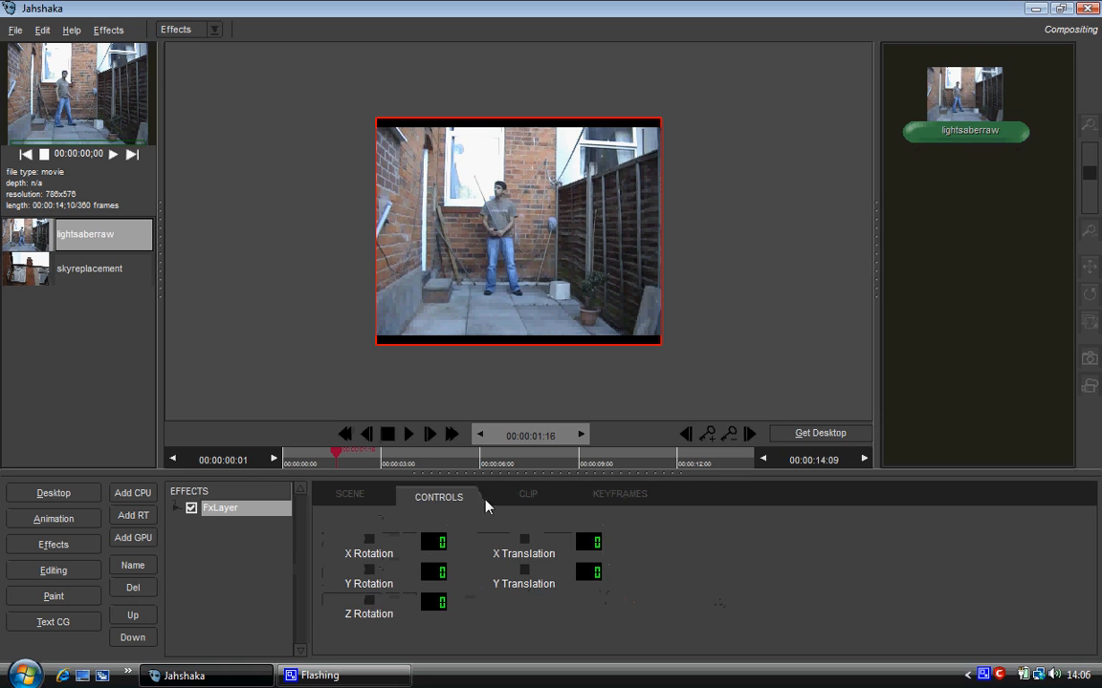
{"action": "left_click", "coordinate": [527, 495]}
{"action": "left_click", "coordinate": [614, 497]}
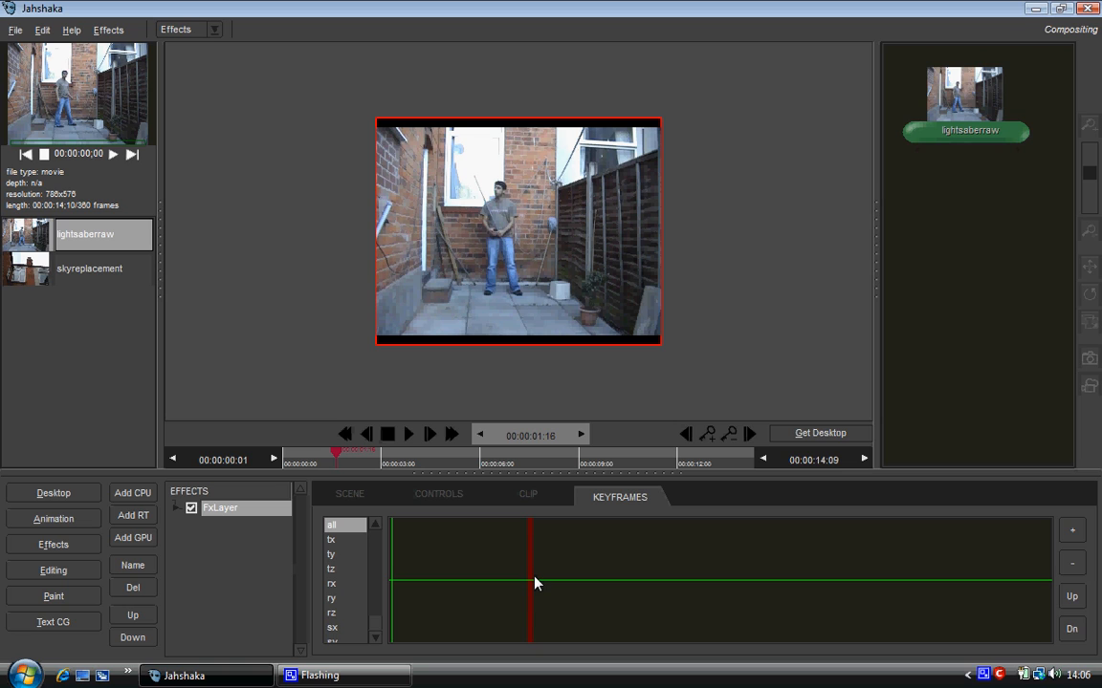
{"action": "left_click", "coordinate": [532, 498]}
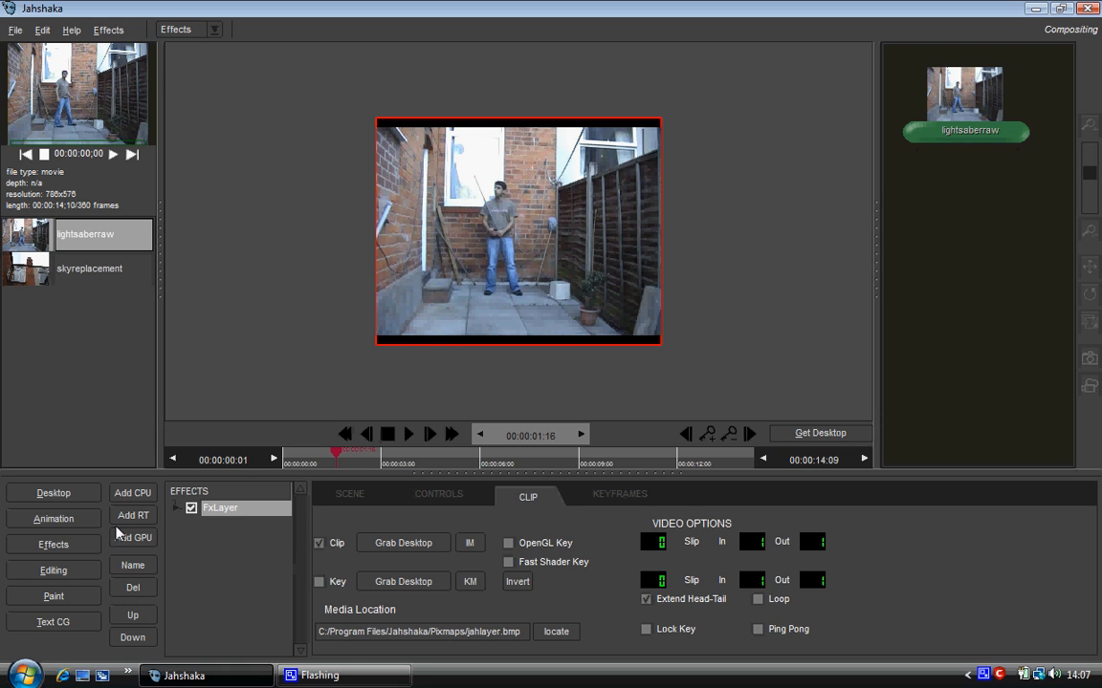
{"action": "left_click", "coordinate": [427, 545]}
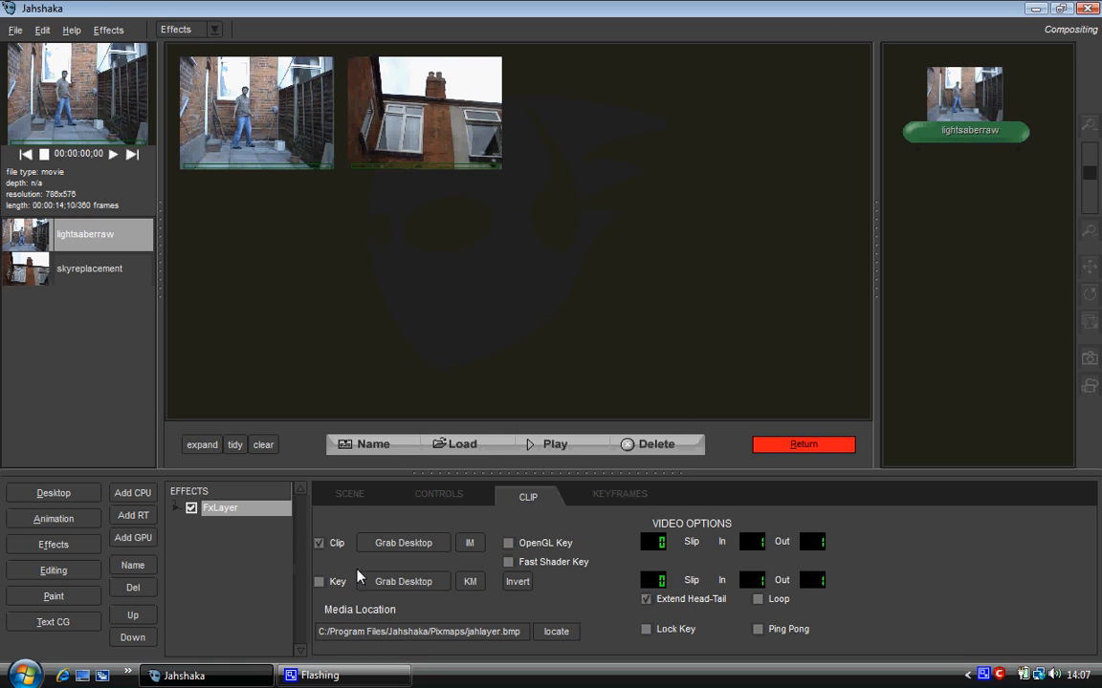
{"action": "left_click", "coordinate": [802, 445]}
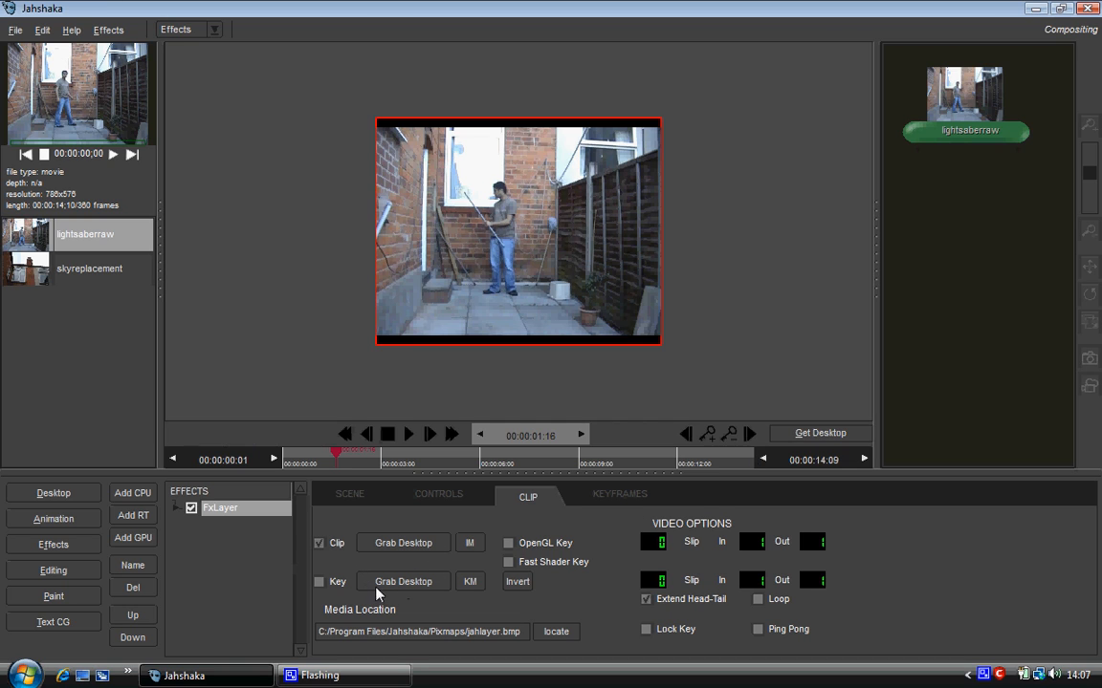
{"action": "left_click", "coordinate": [320, 585]}
{"action": "left_click", "coordinate": [321, 585]}
{"action": "left_click", "coordinate": [174, 509]}
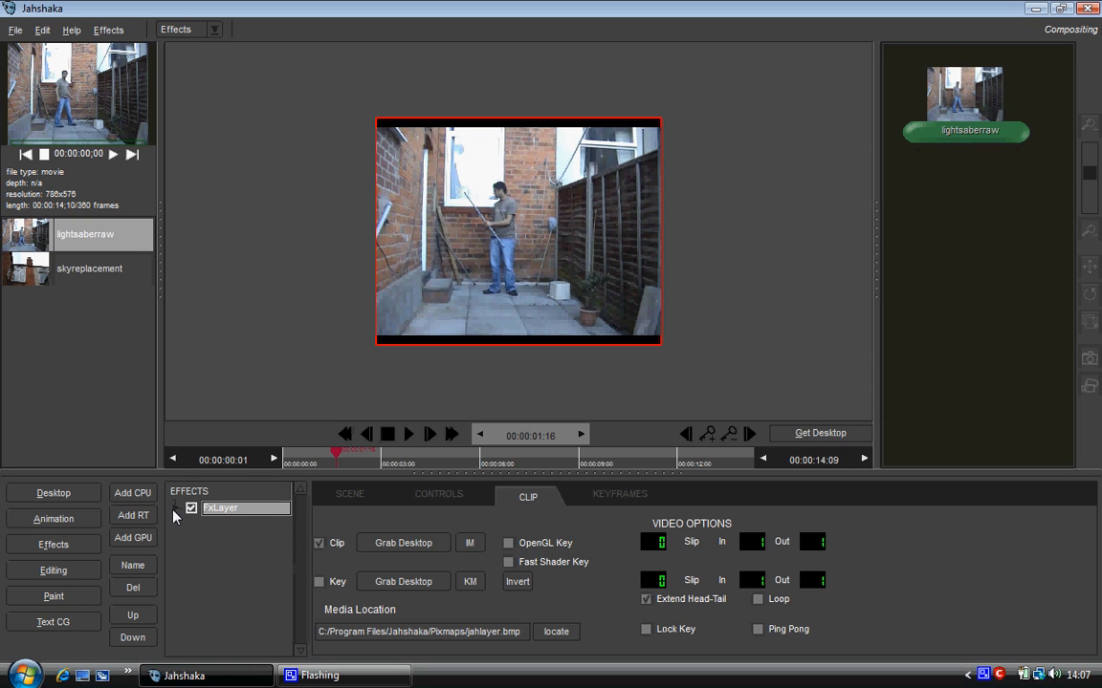
{"action": "left_click", "coordinate": [418, 493]}
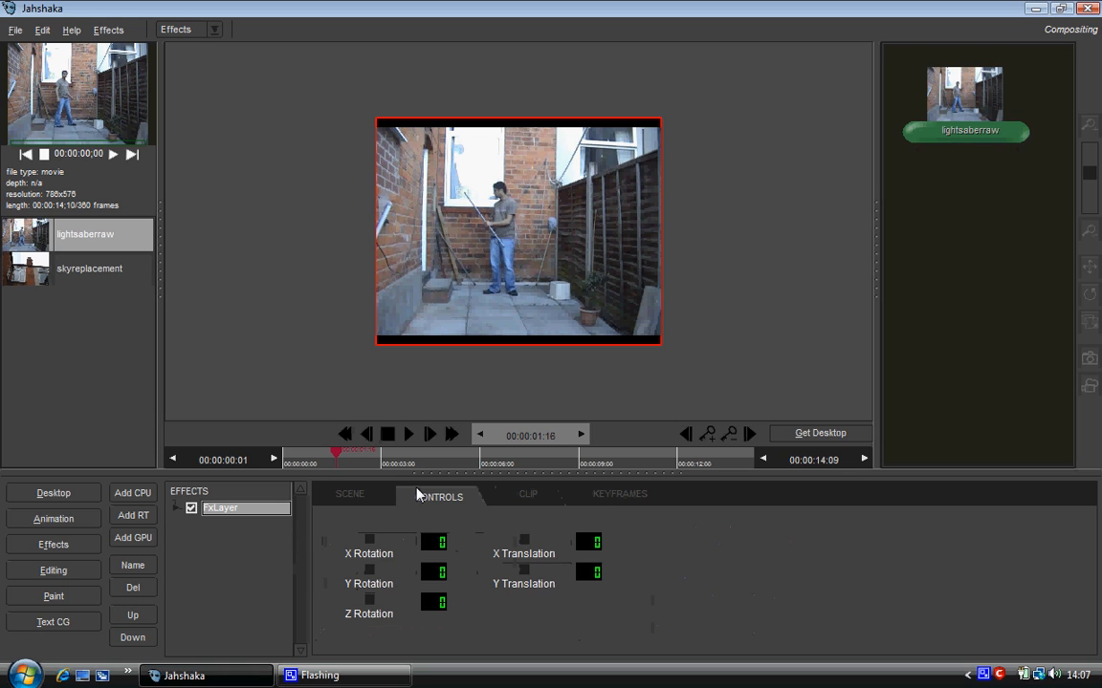
- Set the scene's playback speed to 25 frames per second and keep the resolution at PAL DV
{"action": "left_click", "coordinate": [358, 501]}
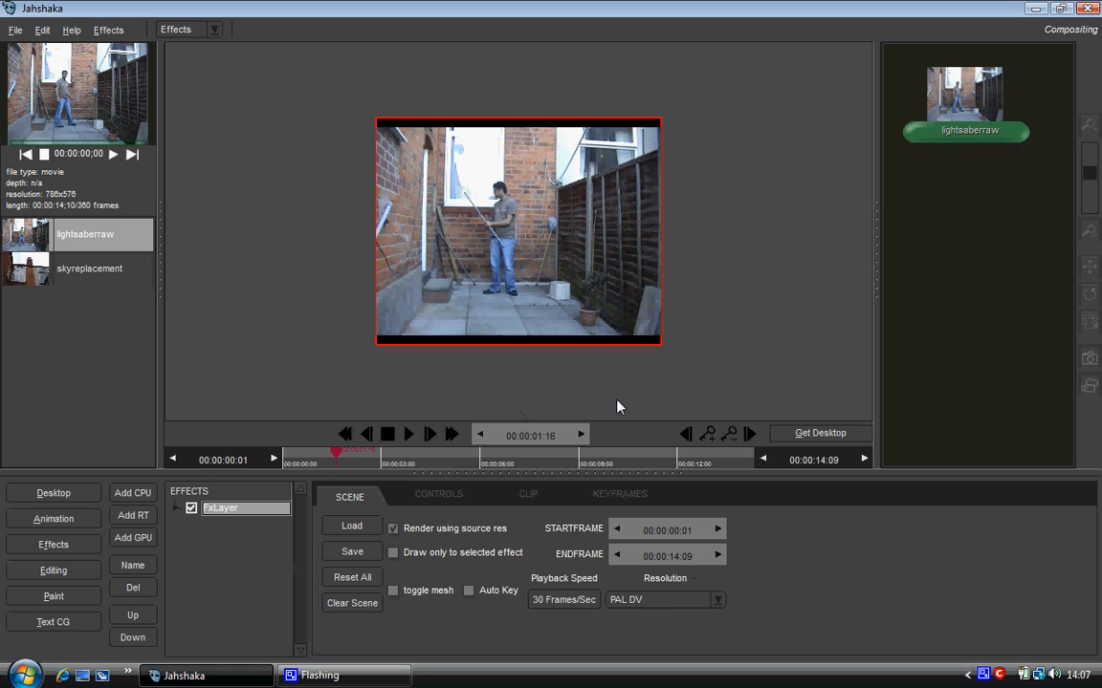
{"action": "left_click", "coordinate": [555, 603]}
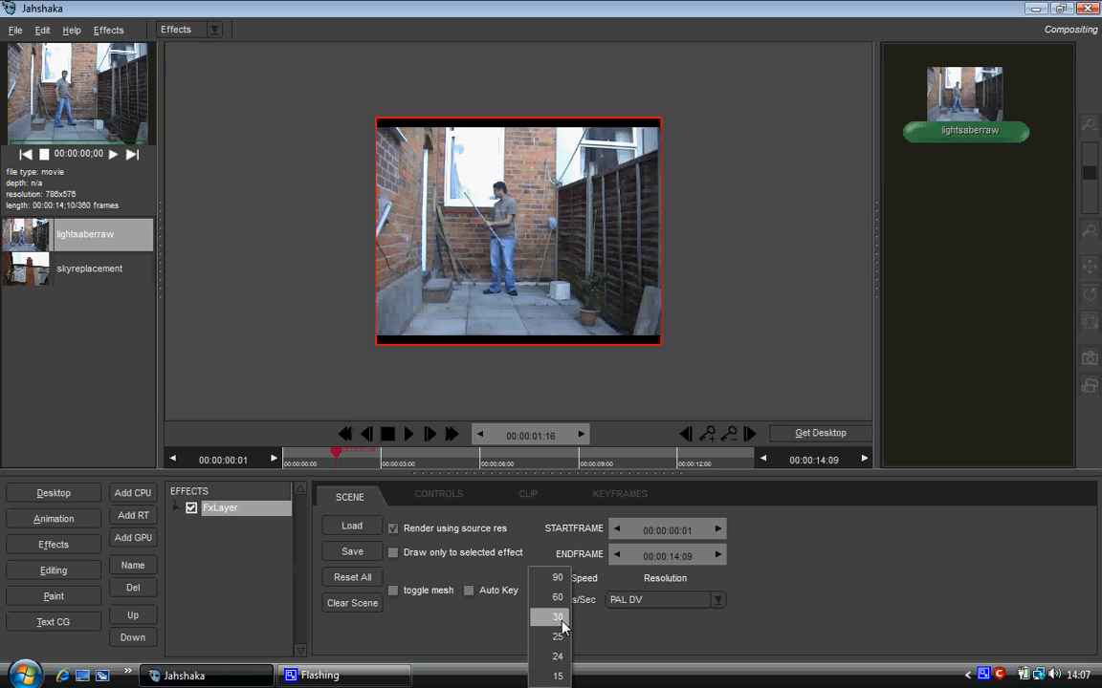
{"action": "left_click", "coordinate": [554, 637]}
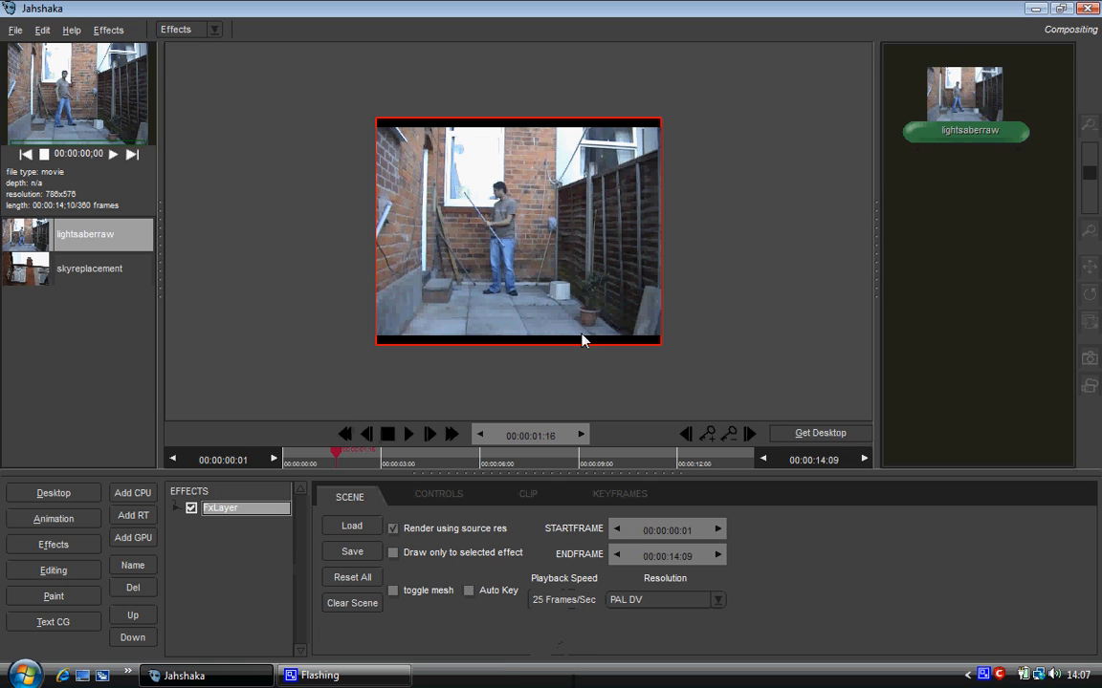
{"action": "left_click", "coordinate": [657, 600]}
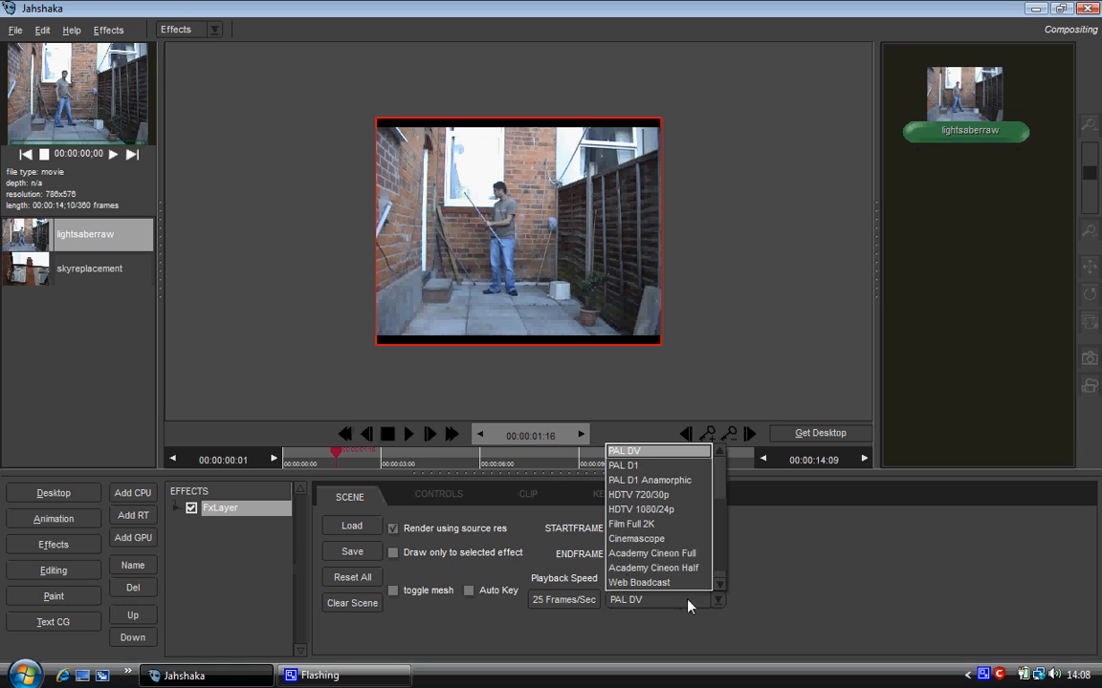
{"action": "left_click", "coordinate": [691, 606]}
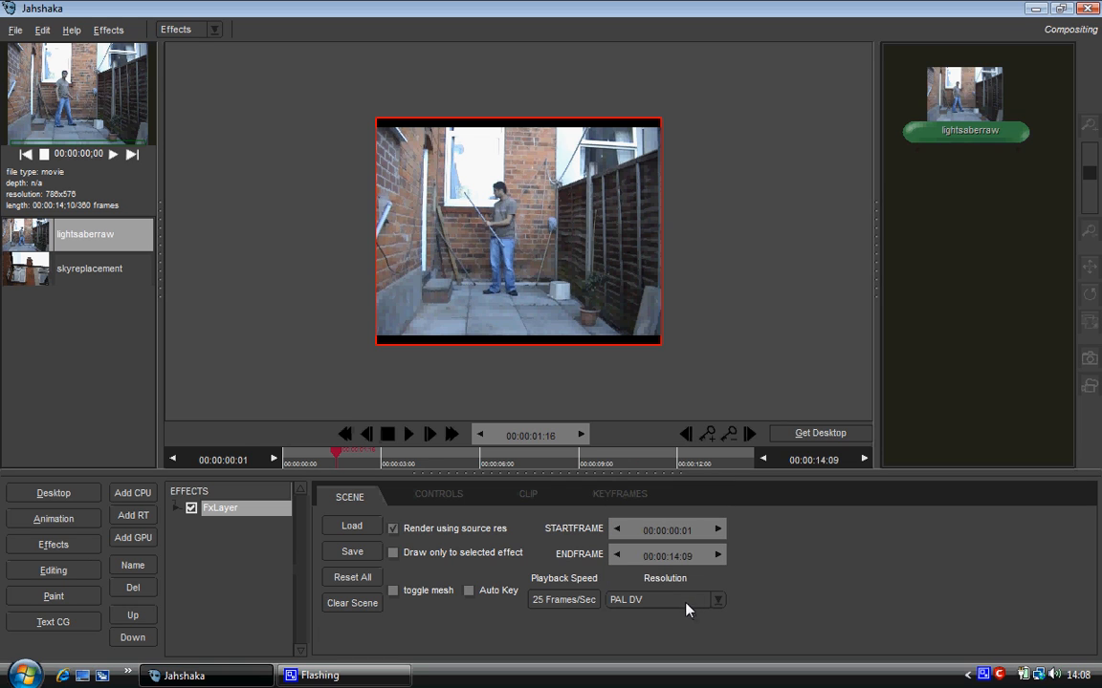
- Try changing the layer's X, Y and Z rotation to -490, 20 and -51, and reset all three to 0
{"action": "left_click", "coordinate": [612, 493]}
{"action": "left_click", "coordinate": [538, 498]}
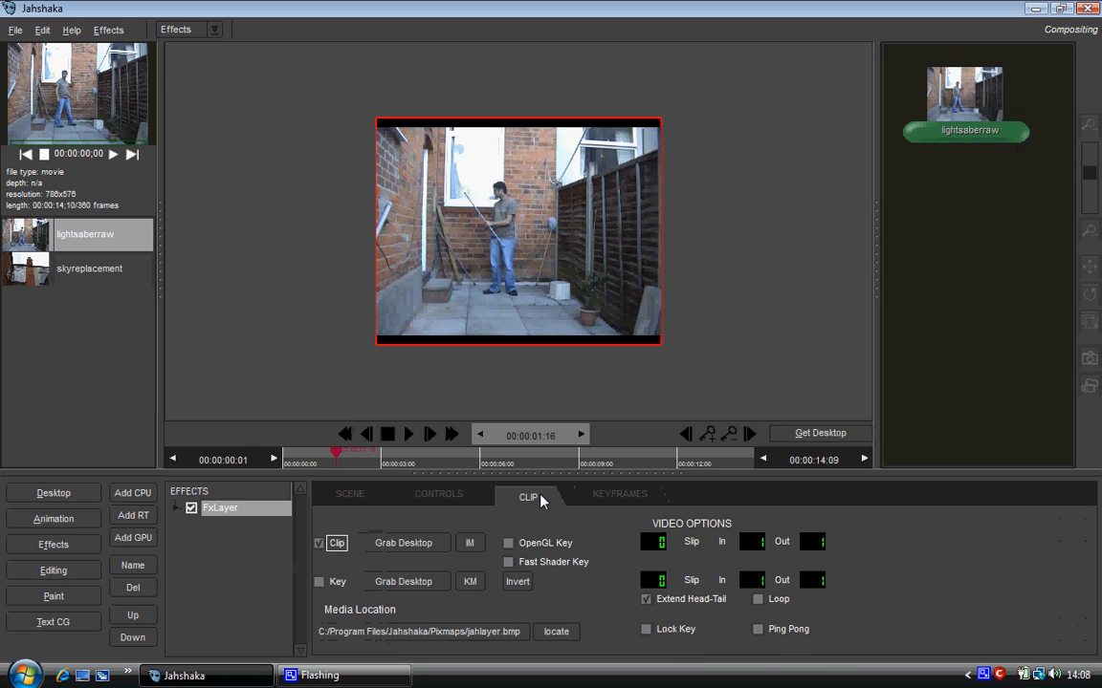
{"action": "left_click", "coordinate": [432, 497]}
{"action": "left_click_drag", "start_coordinate": [362, 542], "coordinate": [364, 598]}
{"action": "left_click", "coordinate": [415, 574]}
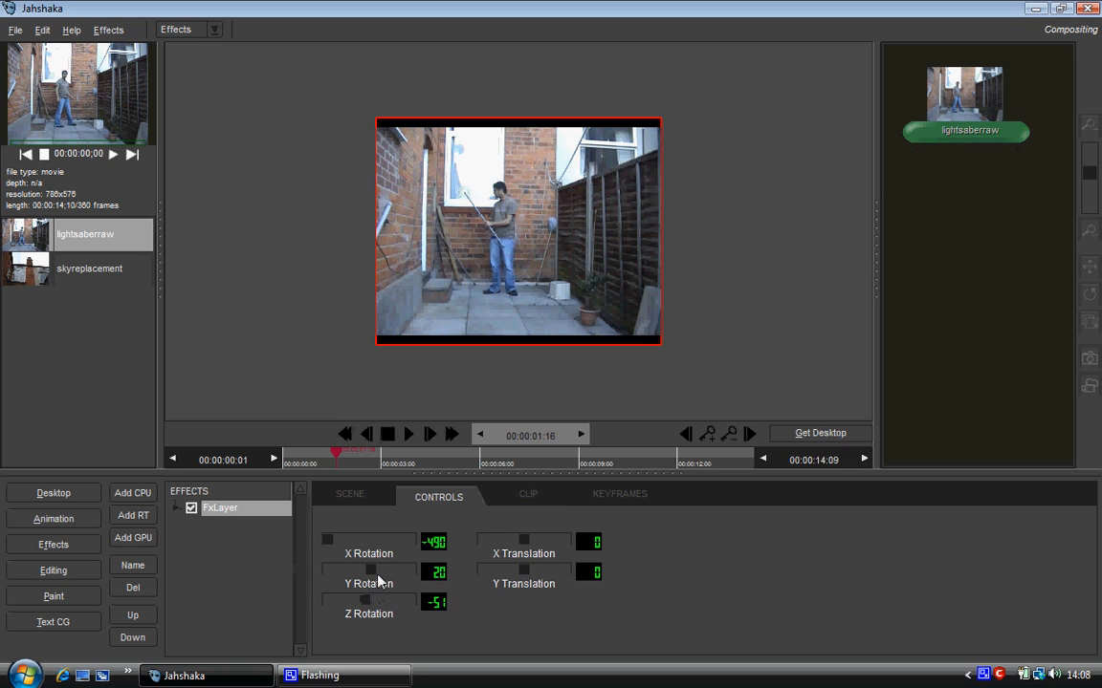
{"action": "double_click", "coordinate": [430, 542]}
{"action": "double_click", "coordinate": [433, 571]}
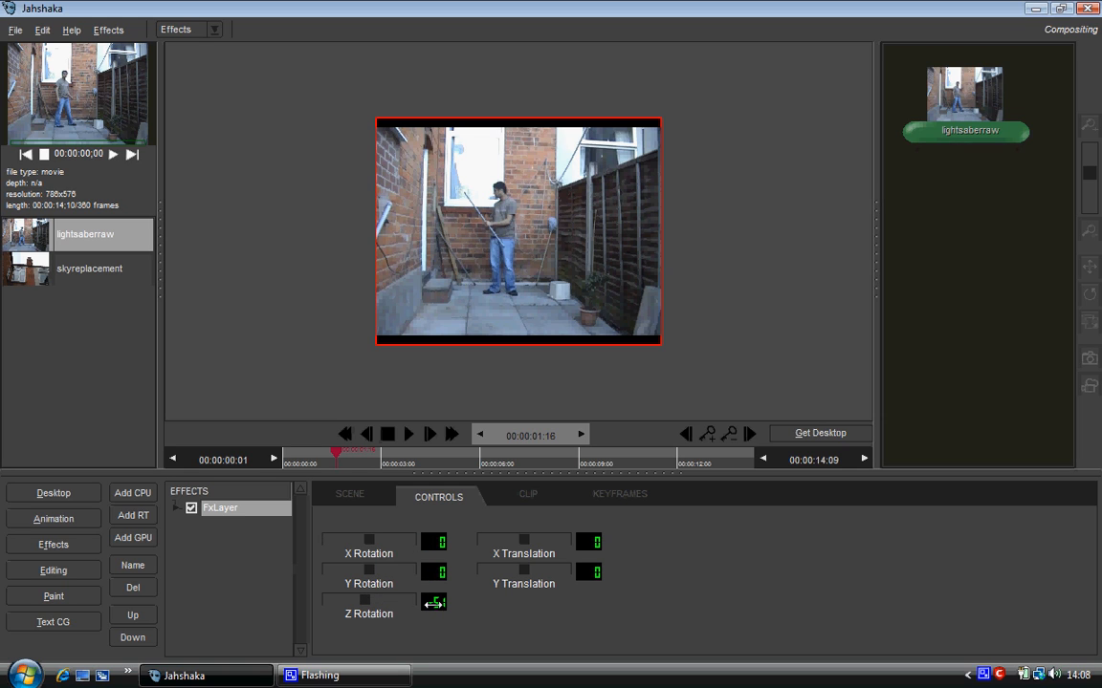
{"action": "double_click", "coordinate": [434, 604]}
{"action": "left_click", "coordinate": [353, 498]}
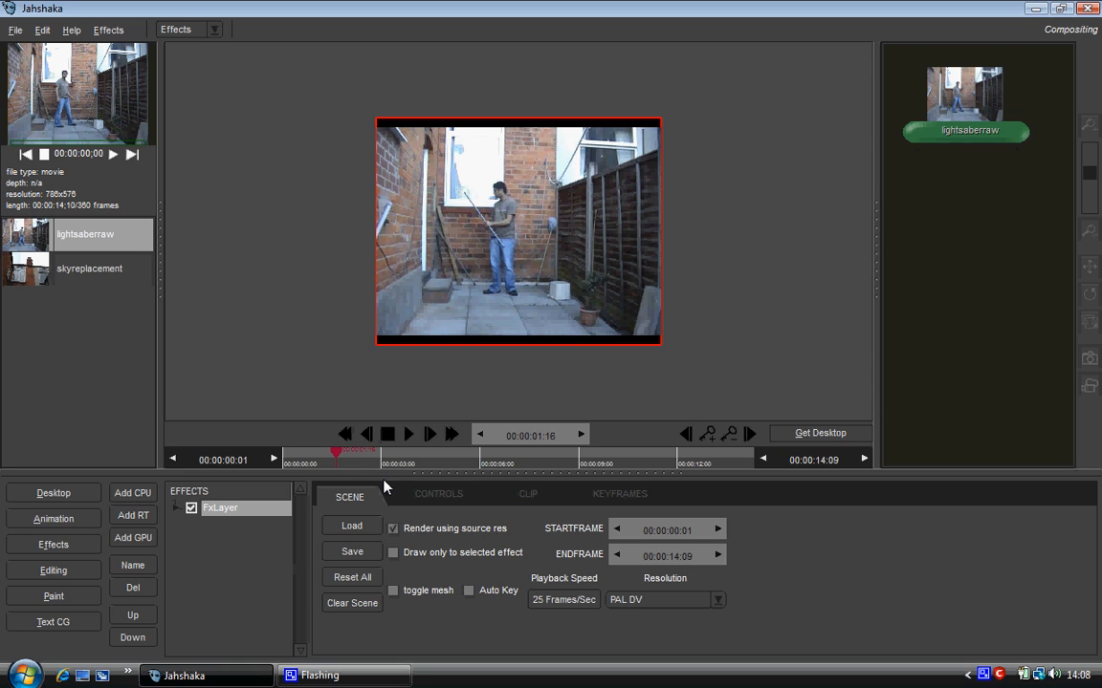
- Browse the available GPU, RT and CPU effects, including the RasFx, RtFx, JahFx and JitFx groups
{"action": "left_click", "coordinate": [144, 538]}
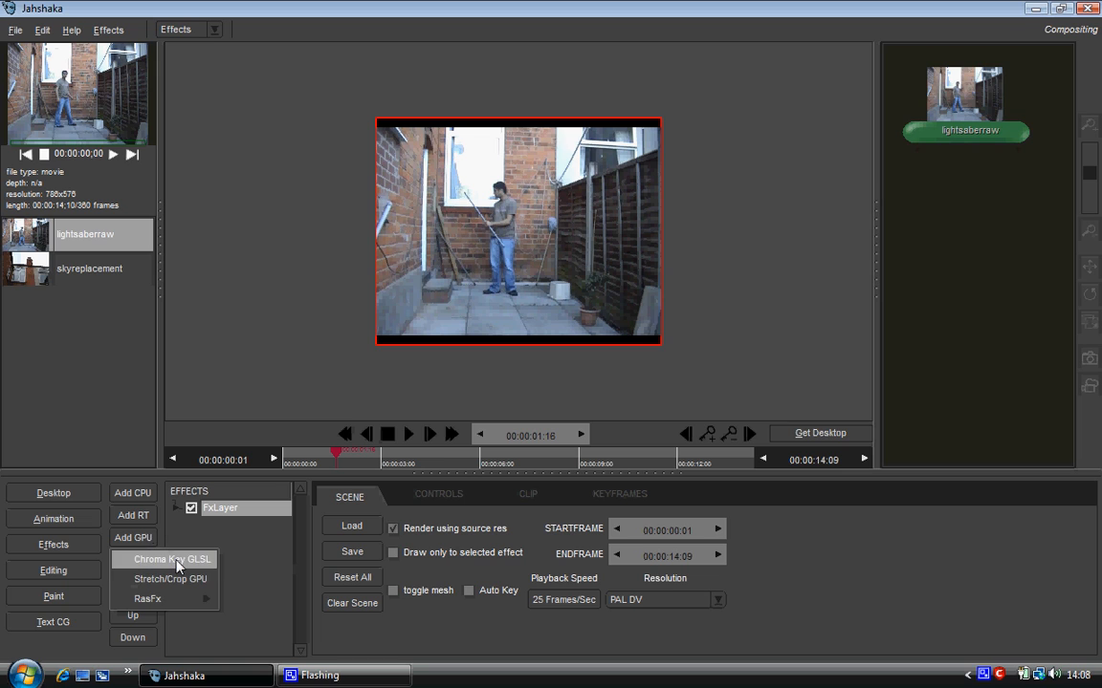
{"action": "mouse_move", "coordinate": [189, 600]}
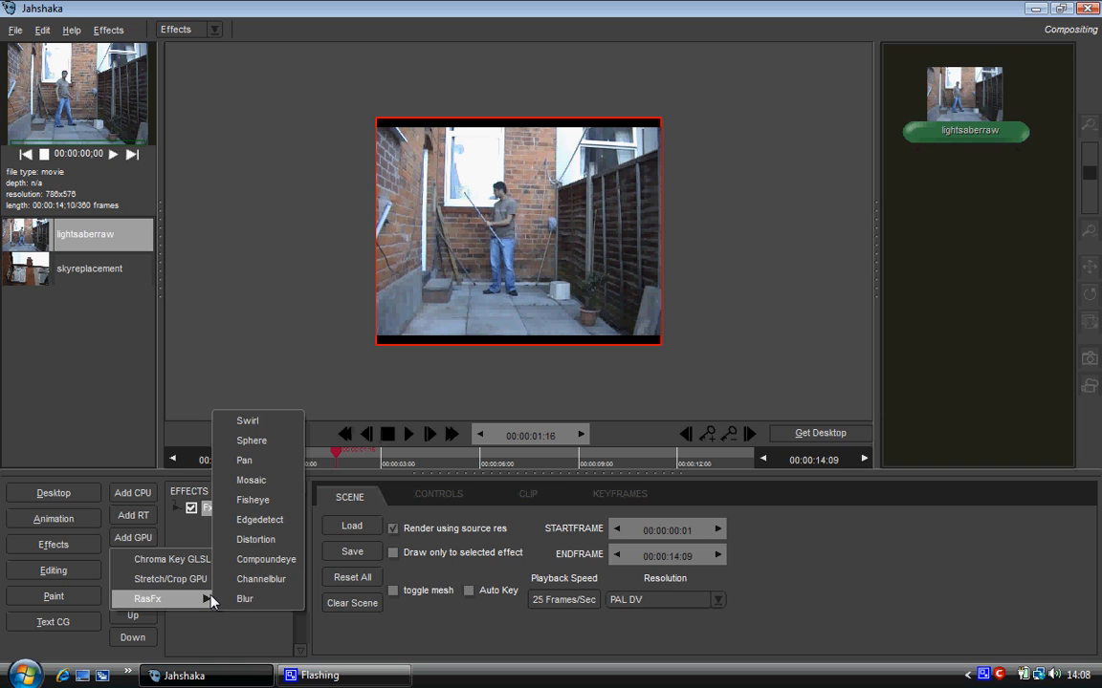
{"action": "left_click", "coordinate": [214, 645]}
{"action": "left_click", "coordinate": [134, 515]}
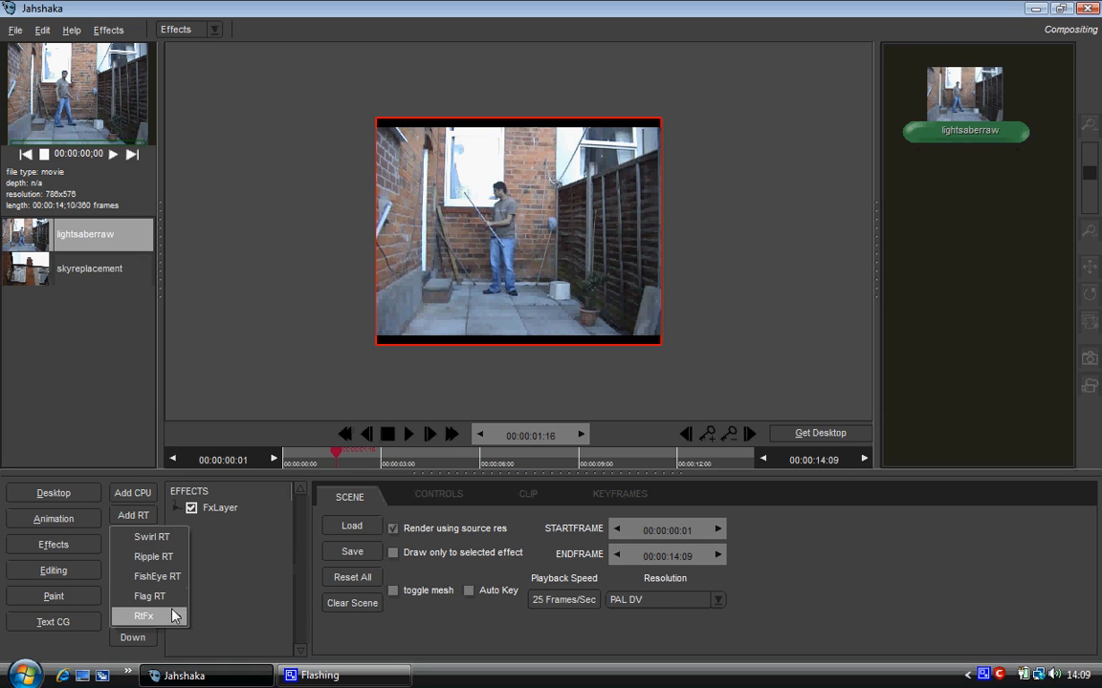
{"action": "mouse_move", "coordinate": [186, 617]}
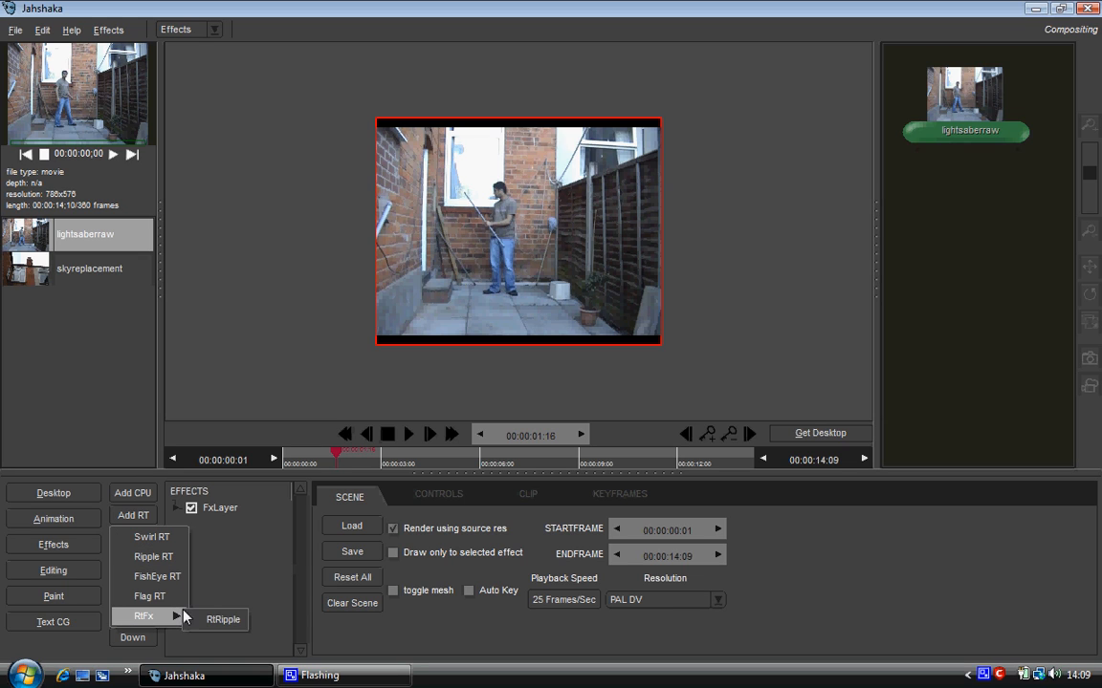
{"action": "left_click", "coordinate": [230, 622]}
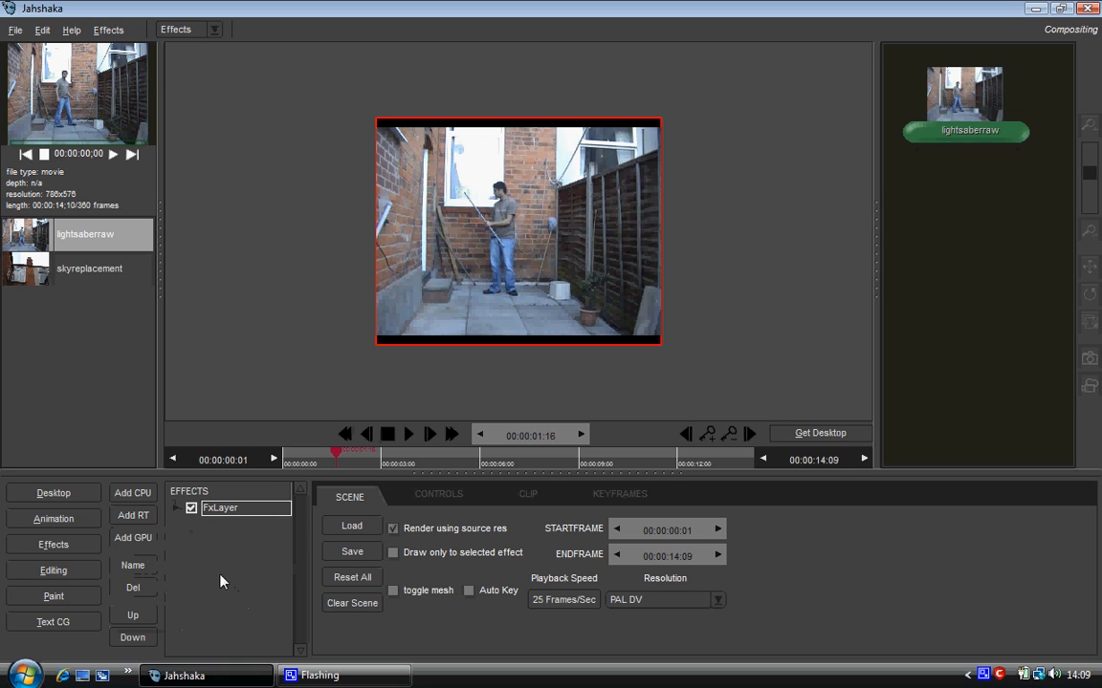
{"action": "left_click", "coordinate": [150, 499]}
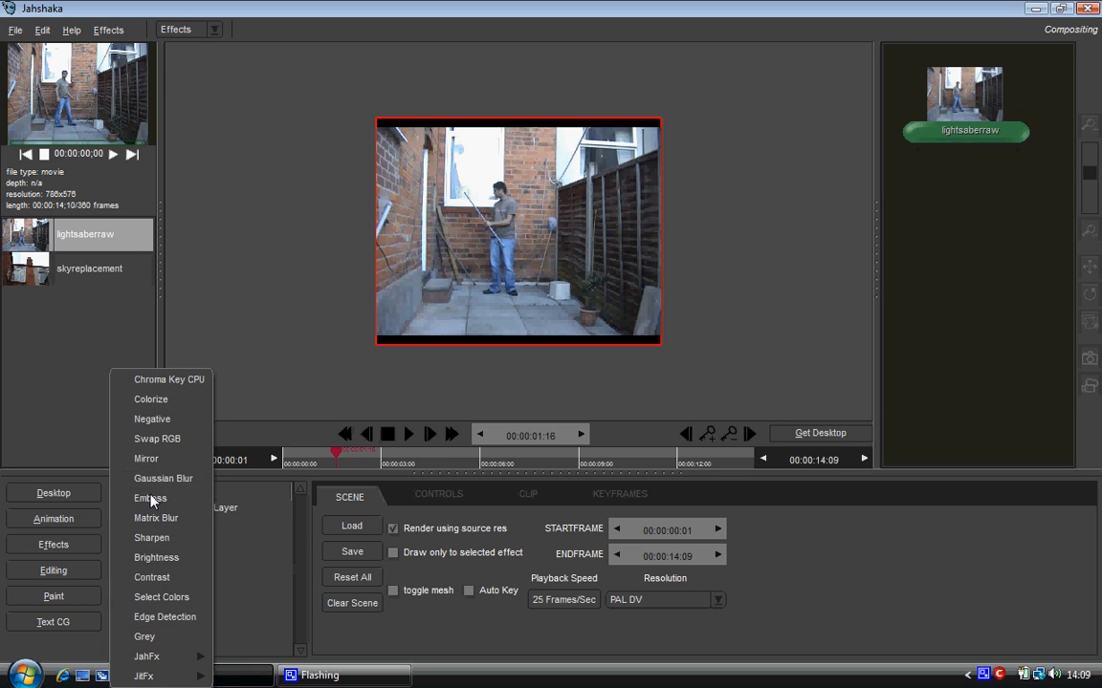
{"action": "mouse_move", "coordinate": [153, 660]}
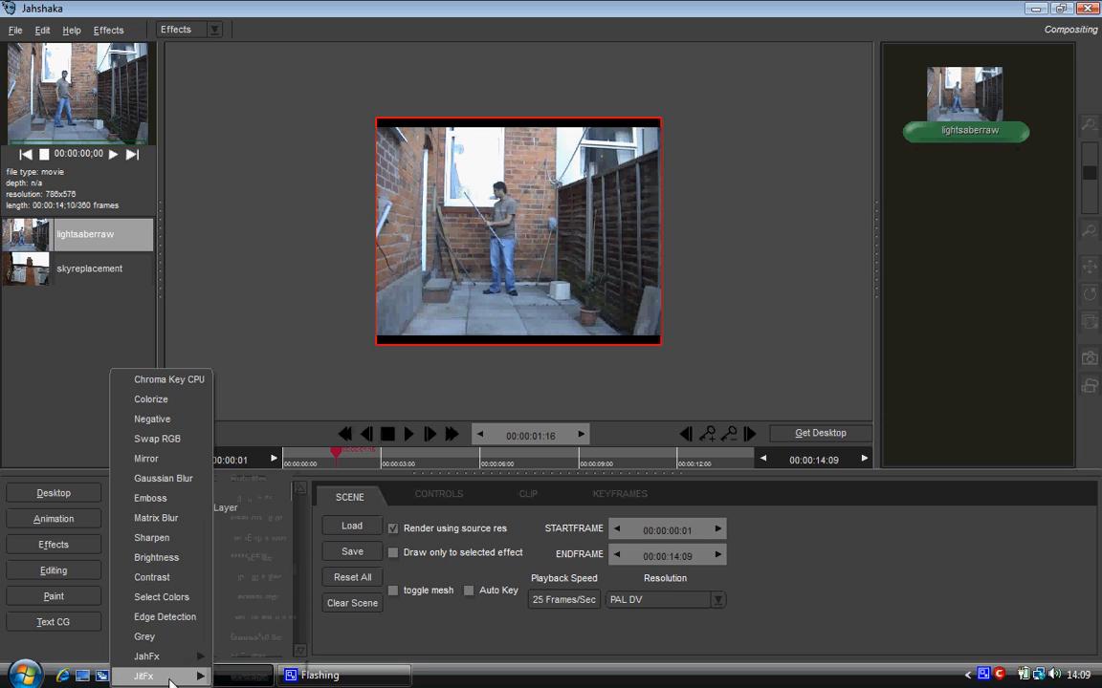
{"action": "mouse_move", "coordinate": [169, 679]}
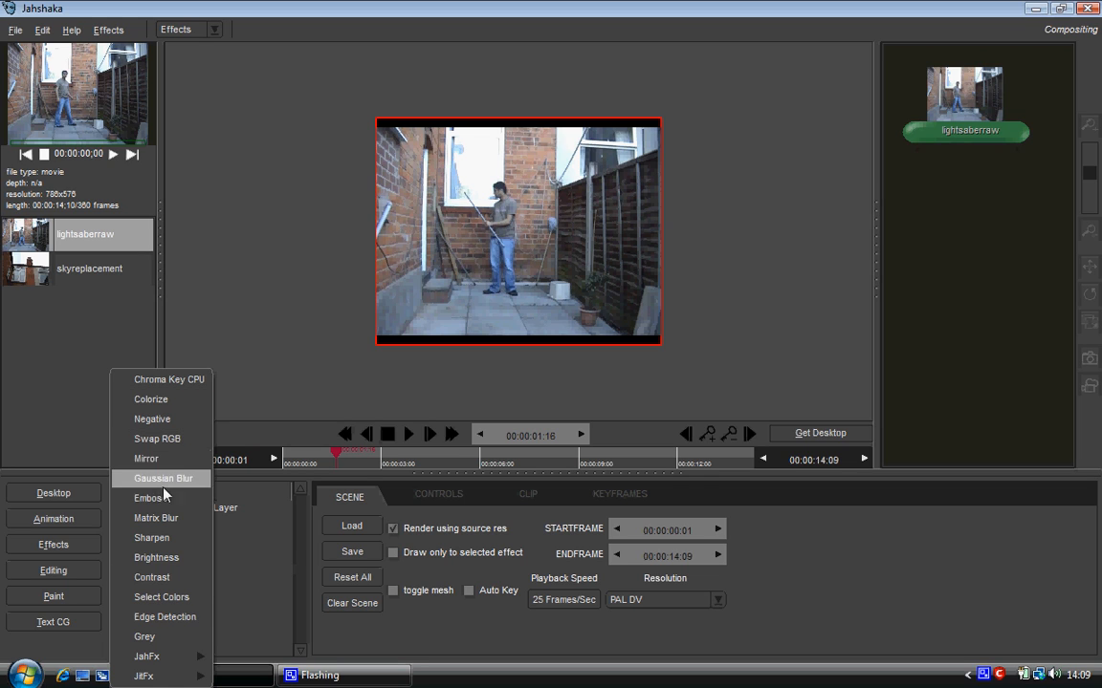
{"action": "left_click", "coordinate": [165, 518]}
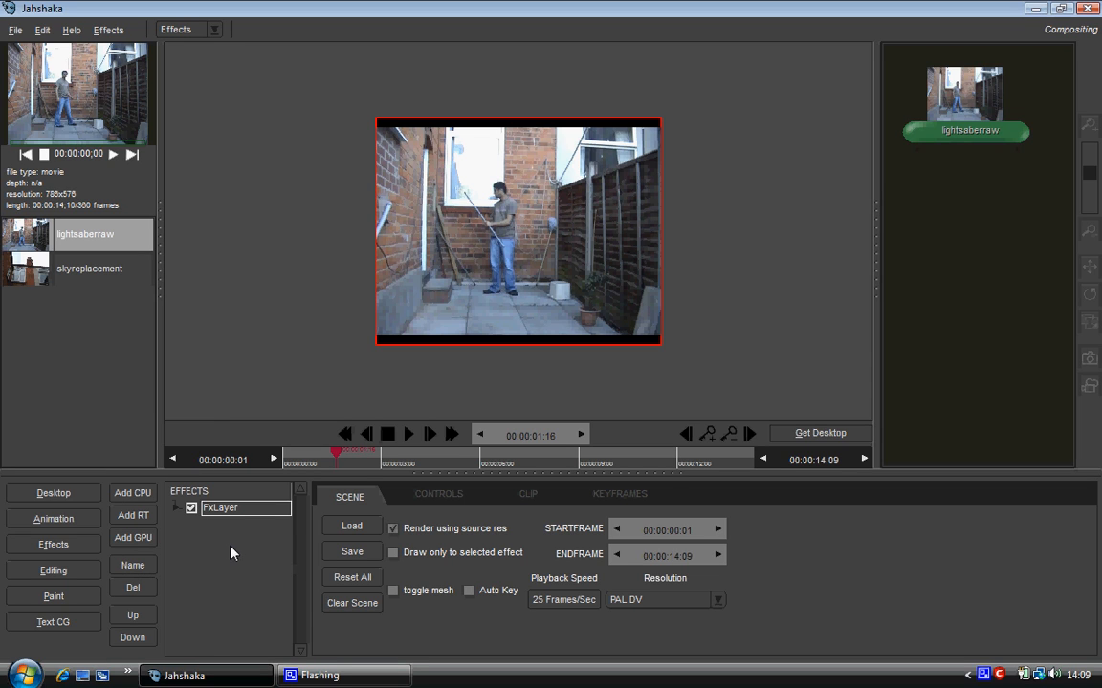
- Add the CPU Colorize effect to FxLayer and display its color controls
{"action": "left_click", "coordinate": [141, 496]}
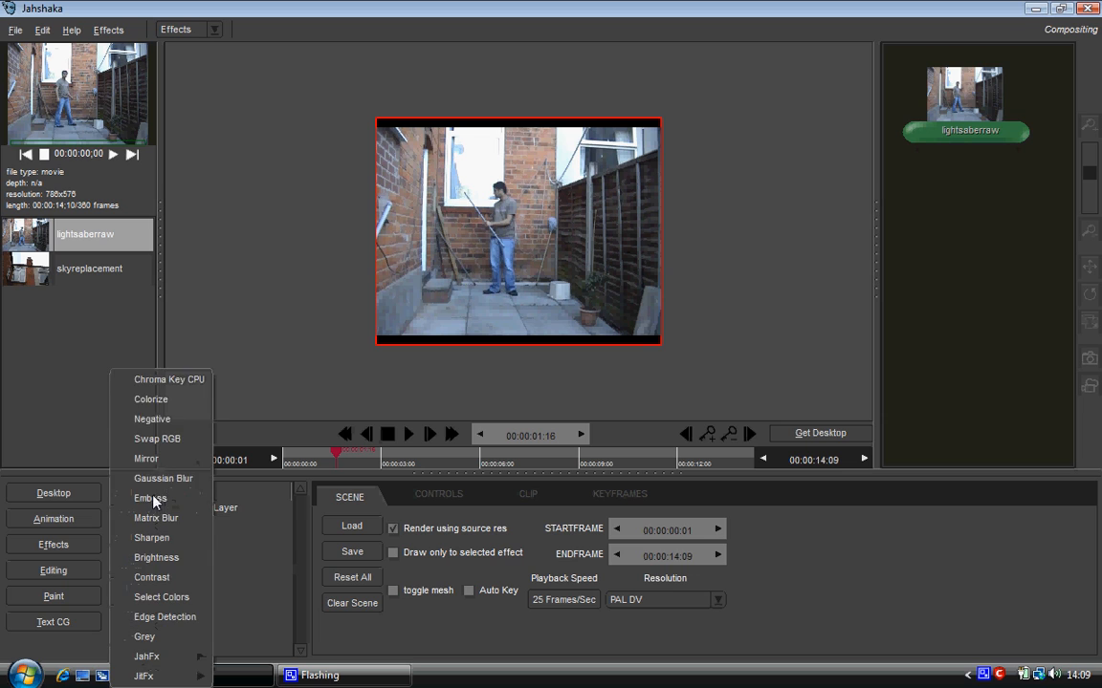
{"action": "left_click", "coordinate": [175, 409]}
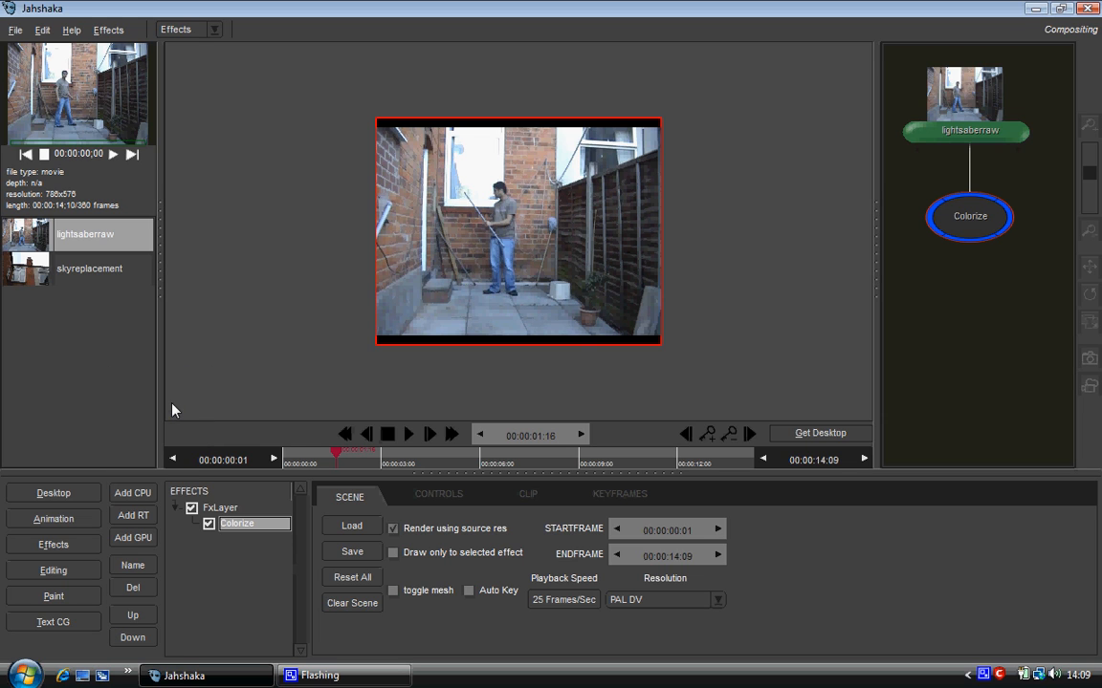
{"action": "left_click", "coordinate": [421, 496]}
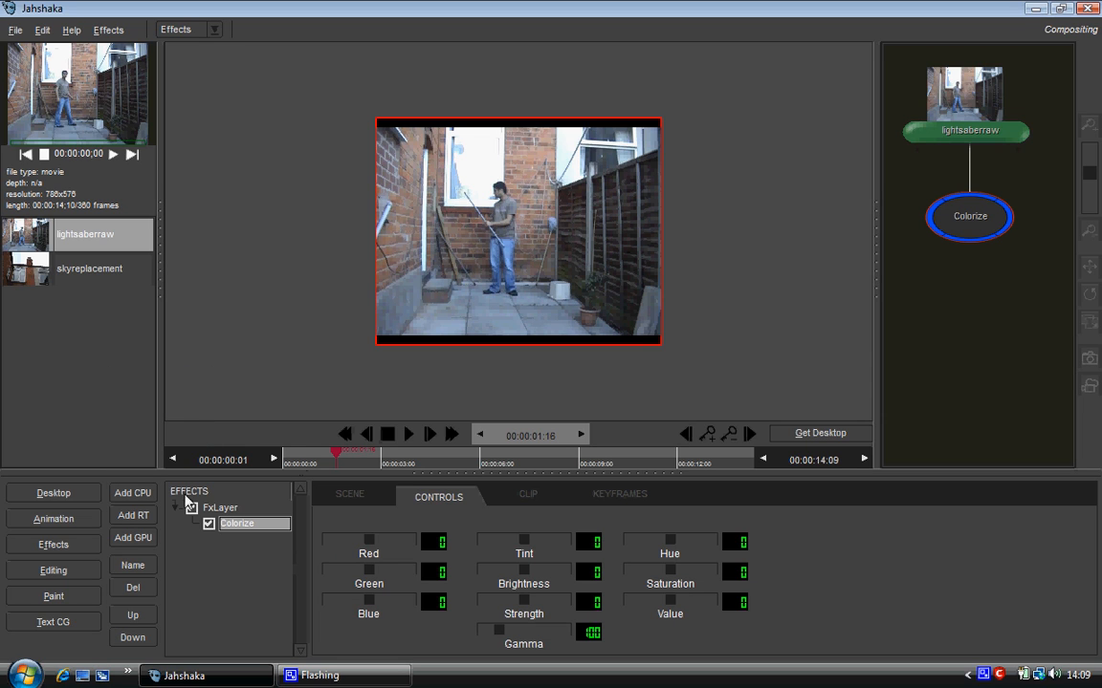
{"action": "left_click", "coordinate": [139, 493]}
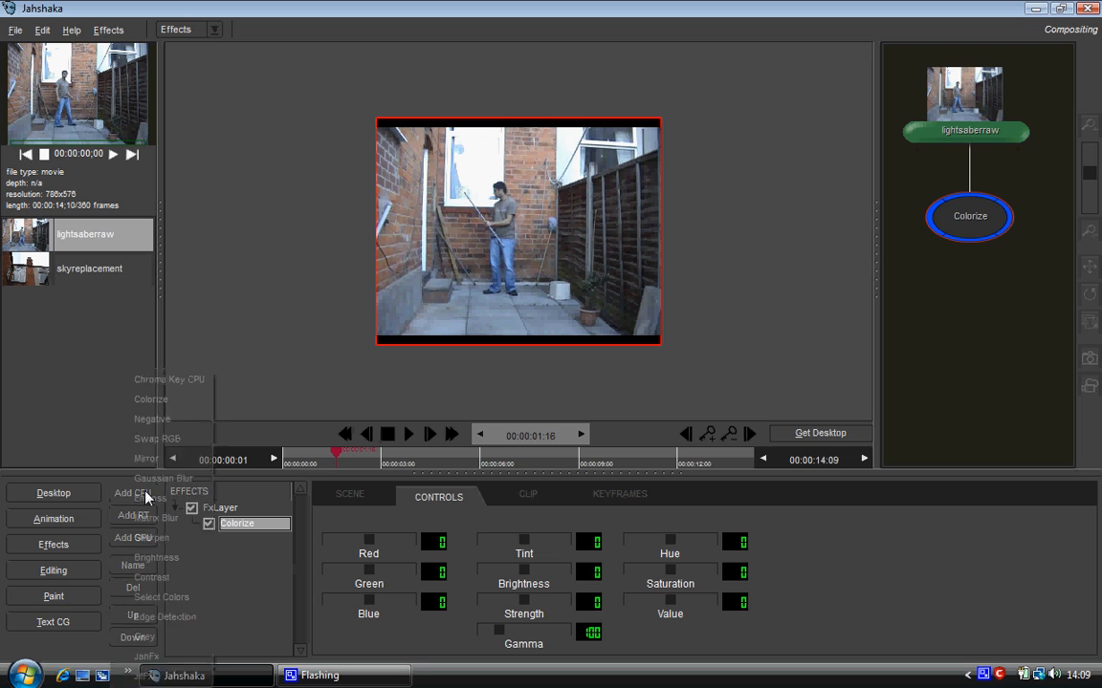
{"action": "left_click", "coordinate": [258, 530]}
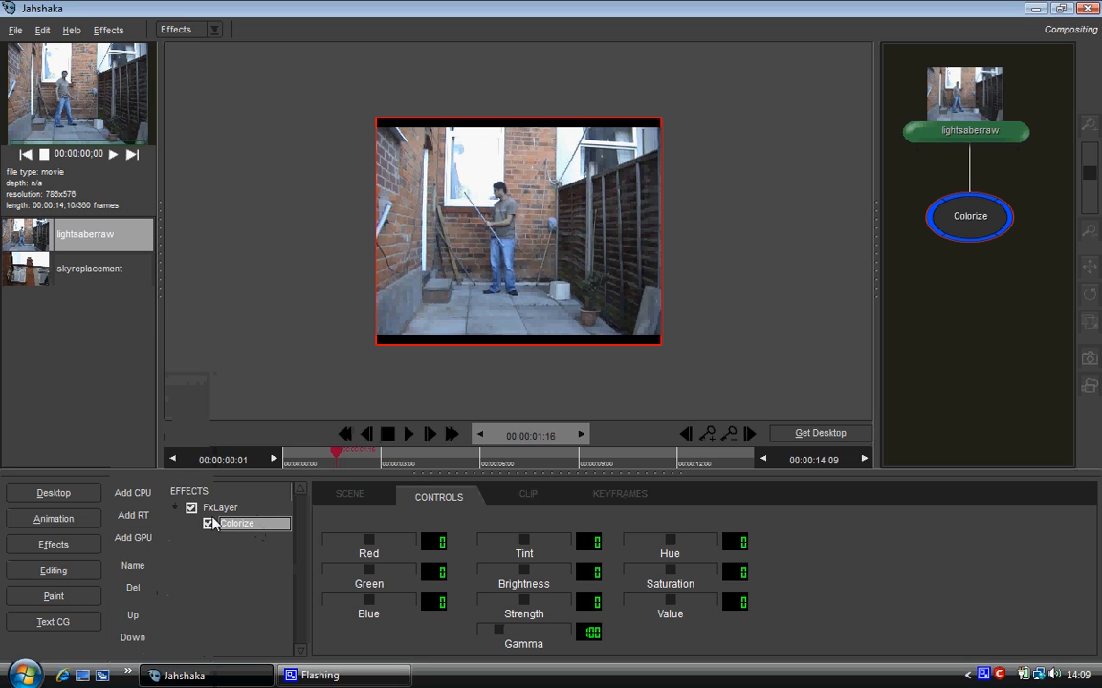
- Set the Colorize effect to Red 151, Green -54, Blue -105, Tint -153, Brightness 82 and Hue 55
{"action": "left_click", "coordinate": [346, 497]}
{"action": "left_click", "coordinate": [436, 498]}
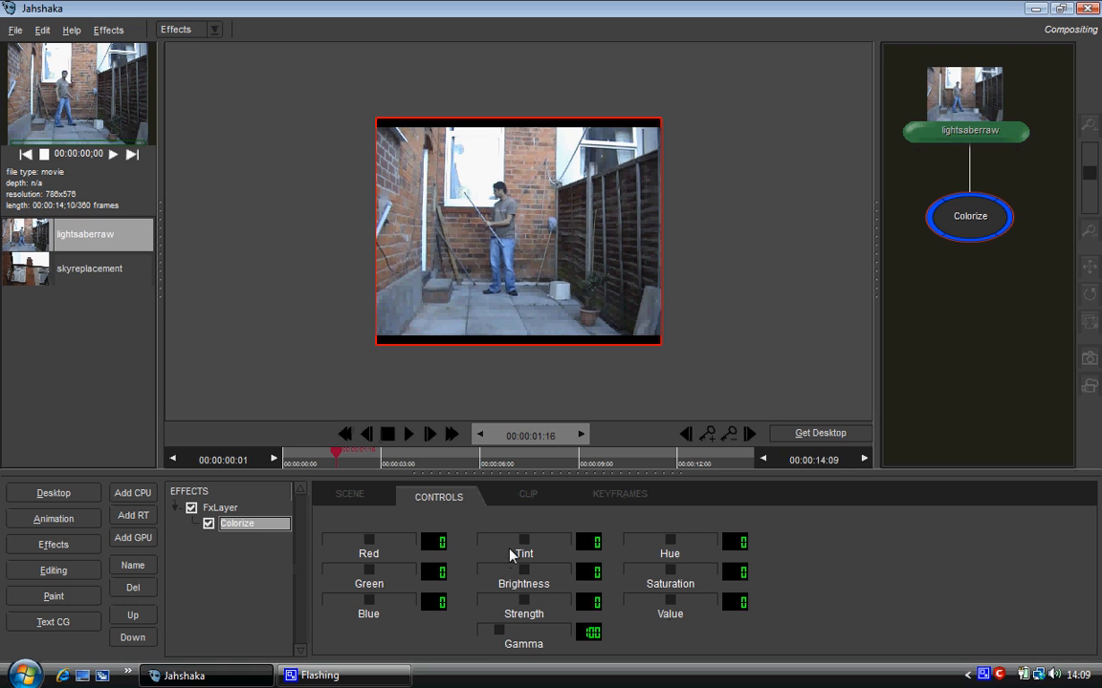
{"action": "left_click_drag", "start_coordinate": [438, 545], "coordinate": [571, 541]}
{"action": "left_click_drag", "start_coordinate": [435, 572], "coordinate": [392, 567]}
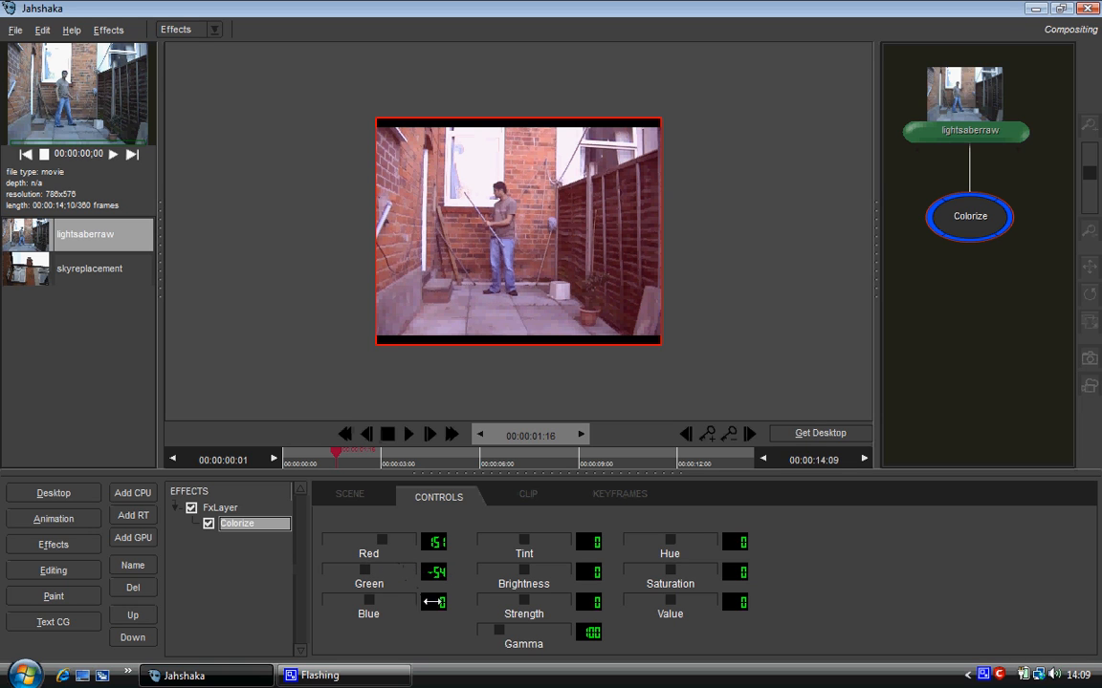
{"action": "left_click_drag", "start_coordinate": [430, 600], "coordinate": [308, 603]}
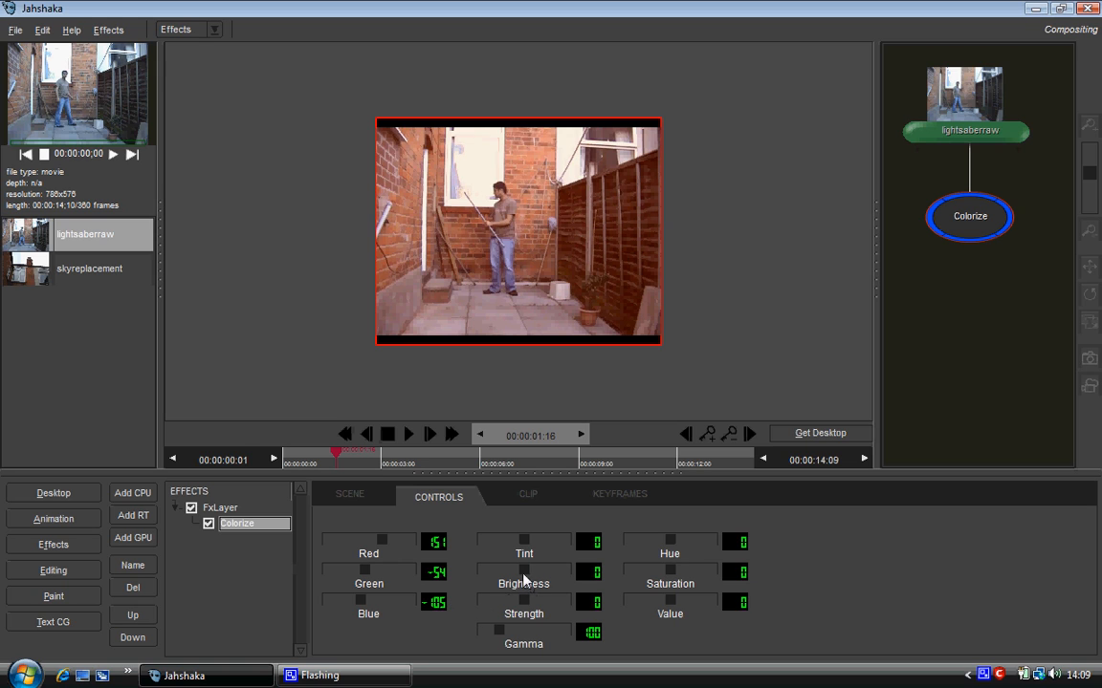
{"action": "left_click_drag", "start_coordinate": [522, 573], "coordinate": [512, 550]}
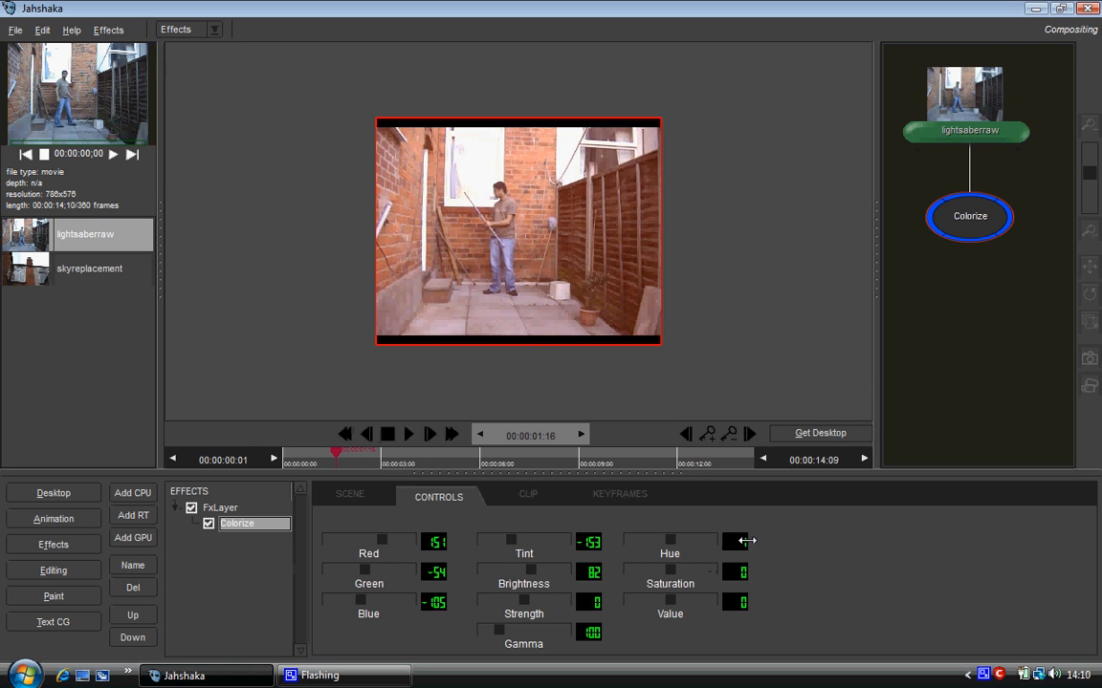
{"action": "left_click_drag", "start_coordinate": [747, 542], "coordinate": [782, 545]}
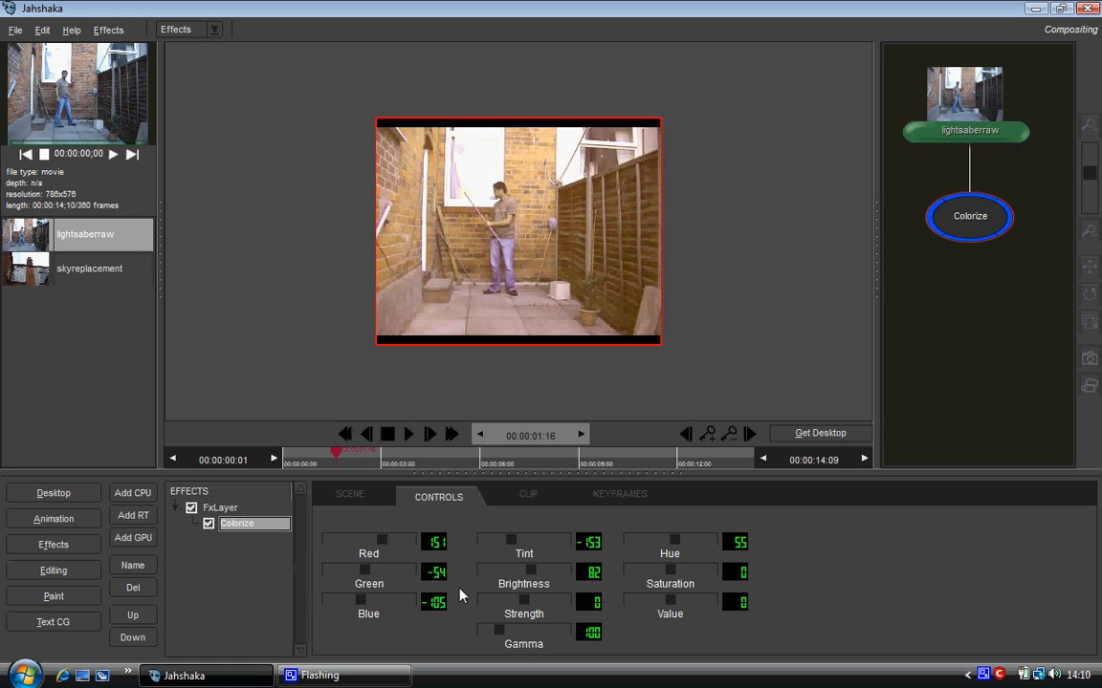
- Save the scene to the desktop as a .jsf file named colour
{"action": "left_click", "coordinate": [350, 496]}
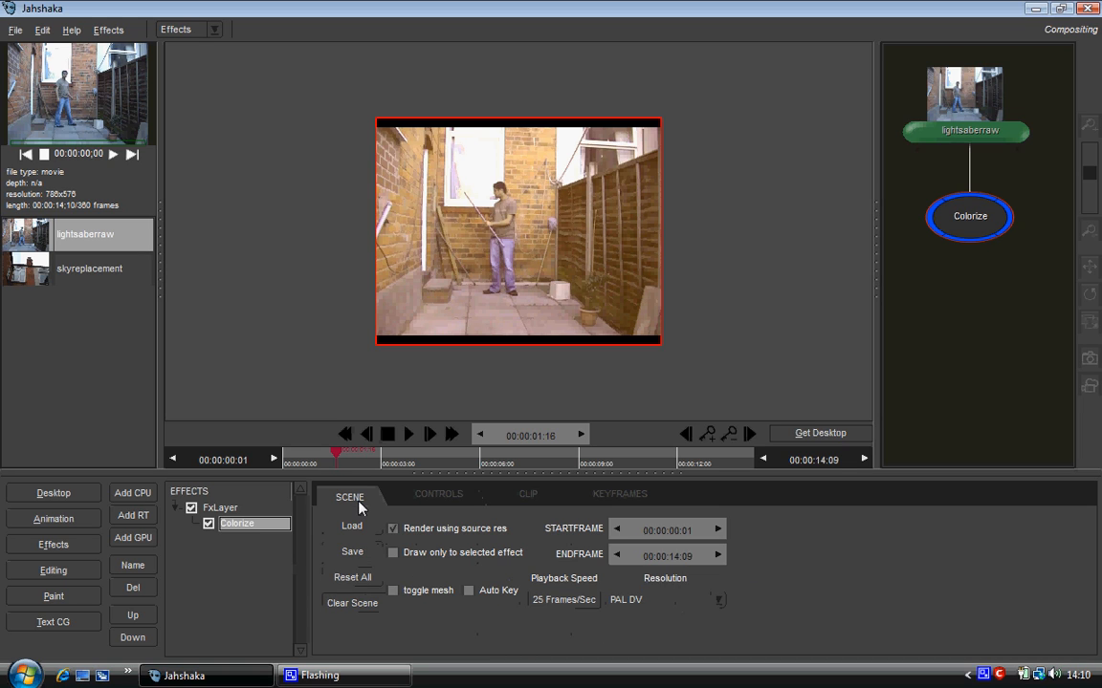
{"action": "left_click", "coordinate": [352, 551]}
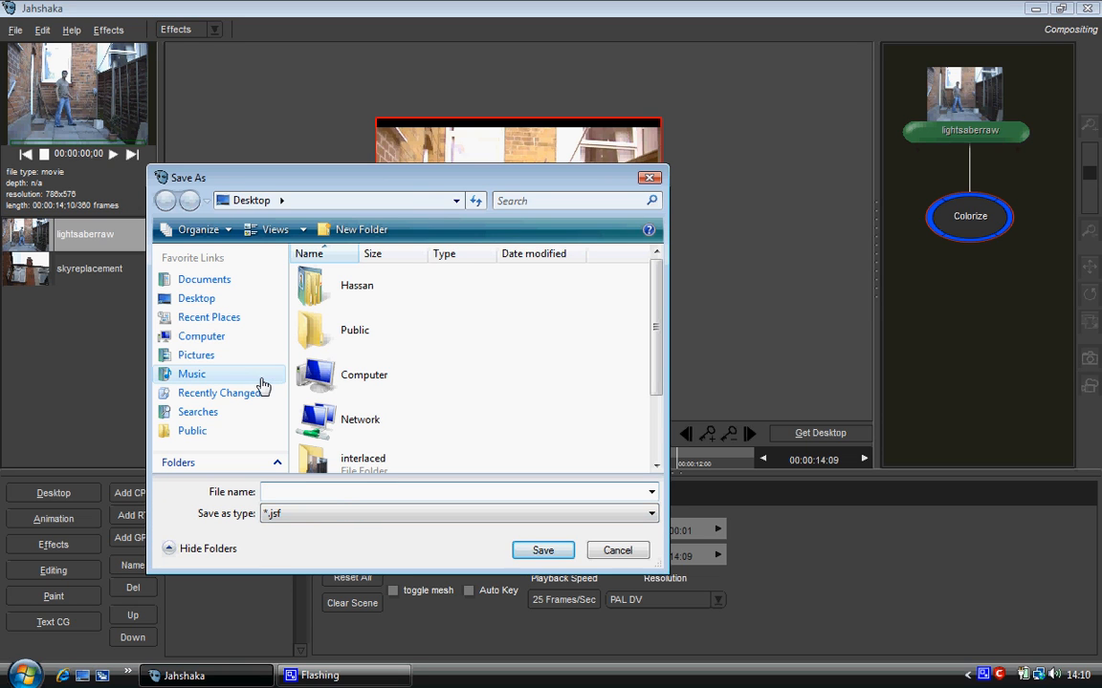
{"action": "type", "text": "colour"}
{"action": "left_click", "coordinate": [562, 548]}
{"action": "left_click", "coordinate": [541, 337]}
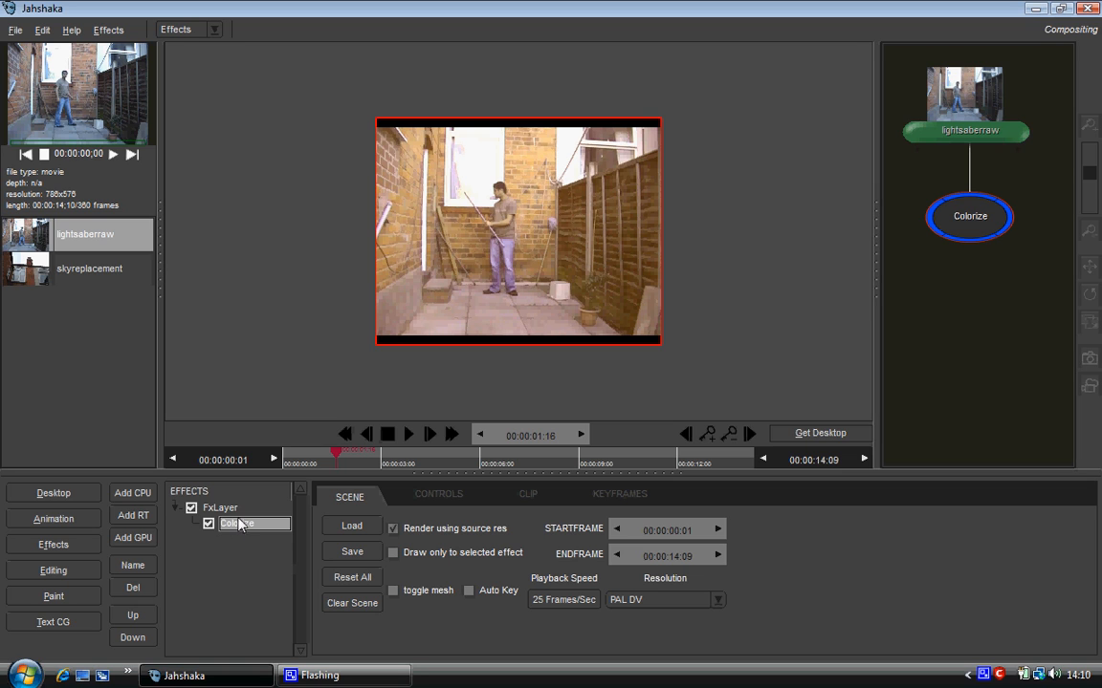
- Clear the scene, load the skyreplacement clip into the empty effects layer, and move to frame 00:00:00:09
{"action": "left_click", "coordinate": [365, 600]}
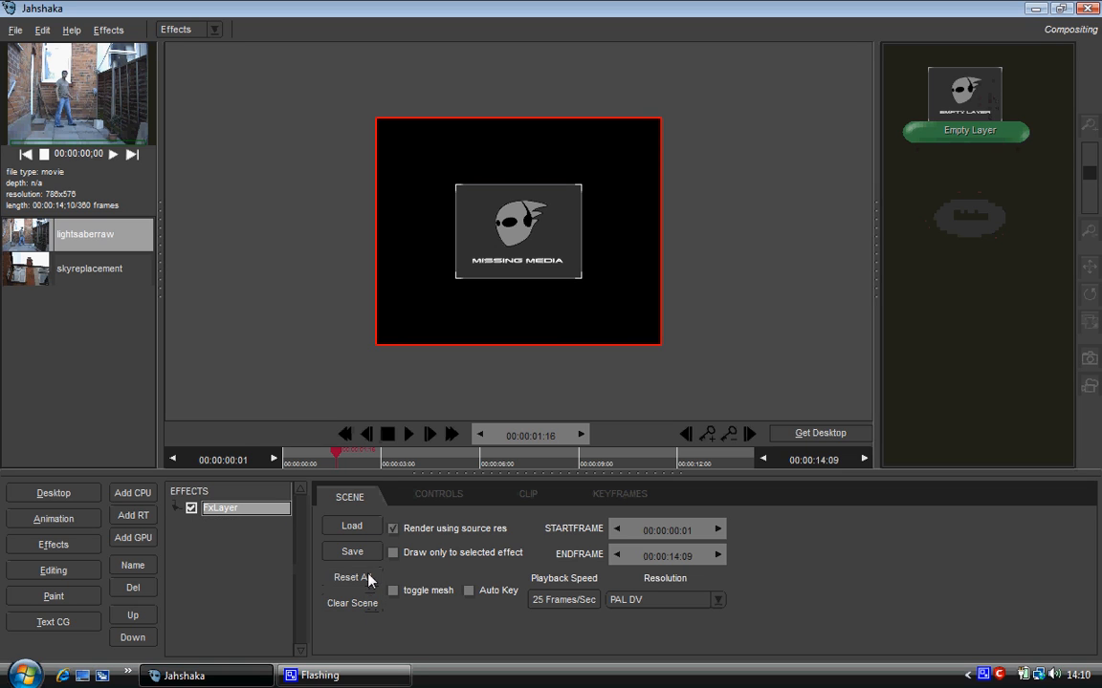
{"action": "left_click", "coordinate": [53, 493]}
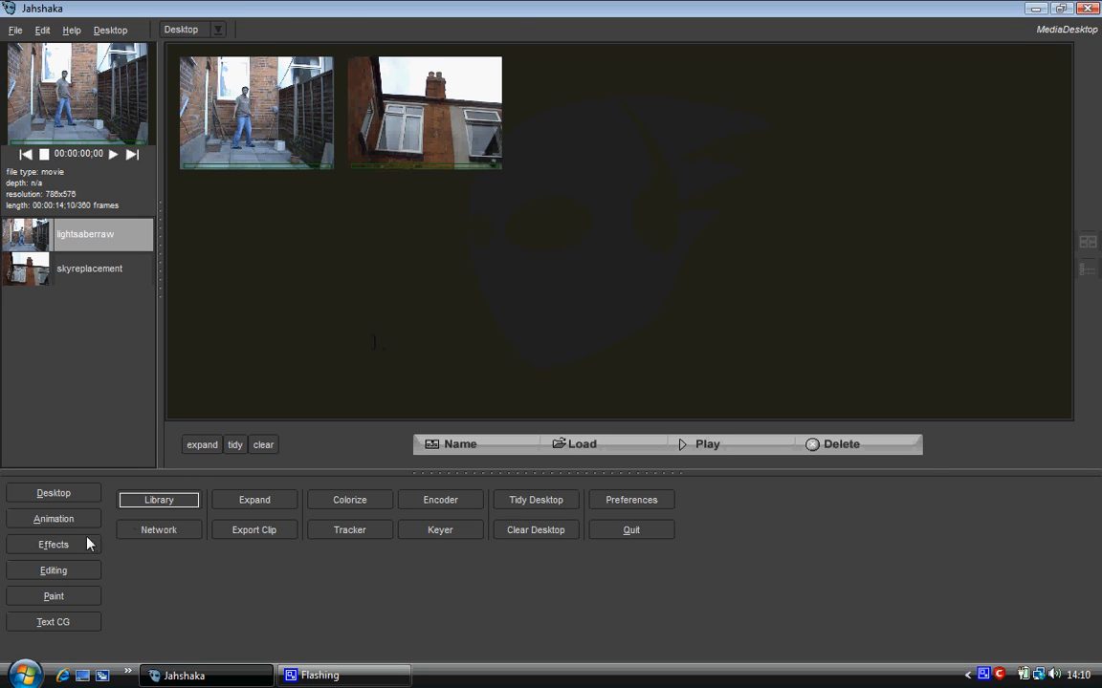
{"action": "left_click", "coordinate": [77, 521]}
{"action": "left_click", "coordinate": [69, 544]}
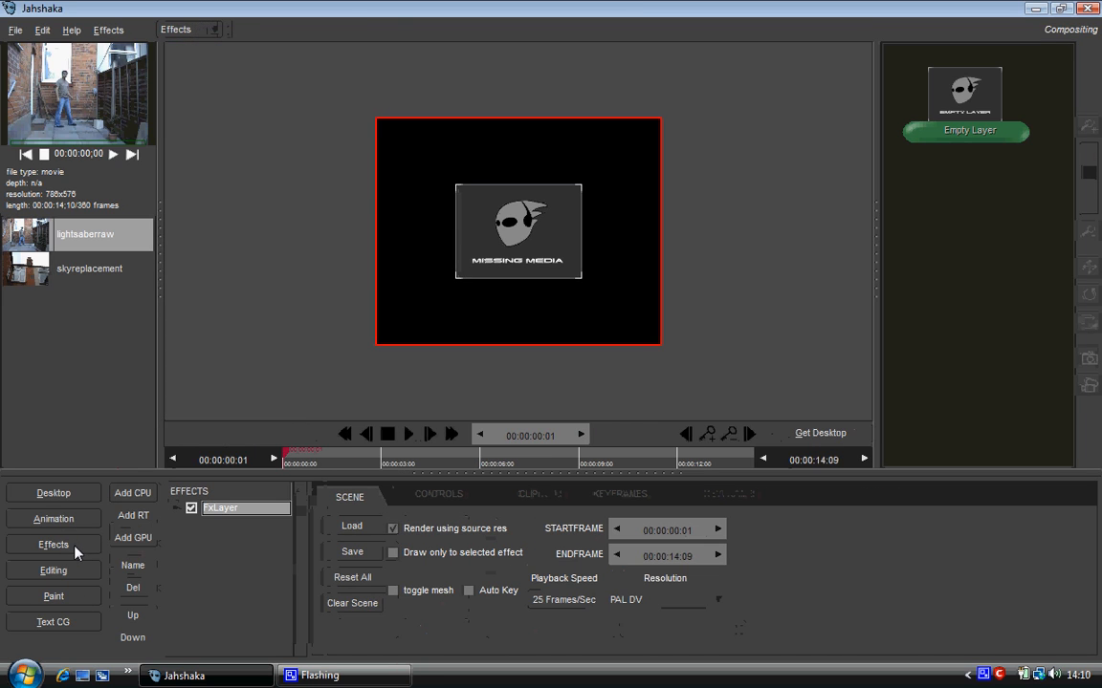
{"action": "left_click_drag", "start_coordinate": [79, 275], "coordinate": [536, 234]}
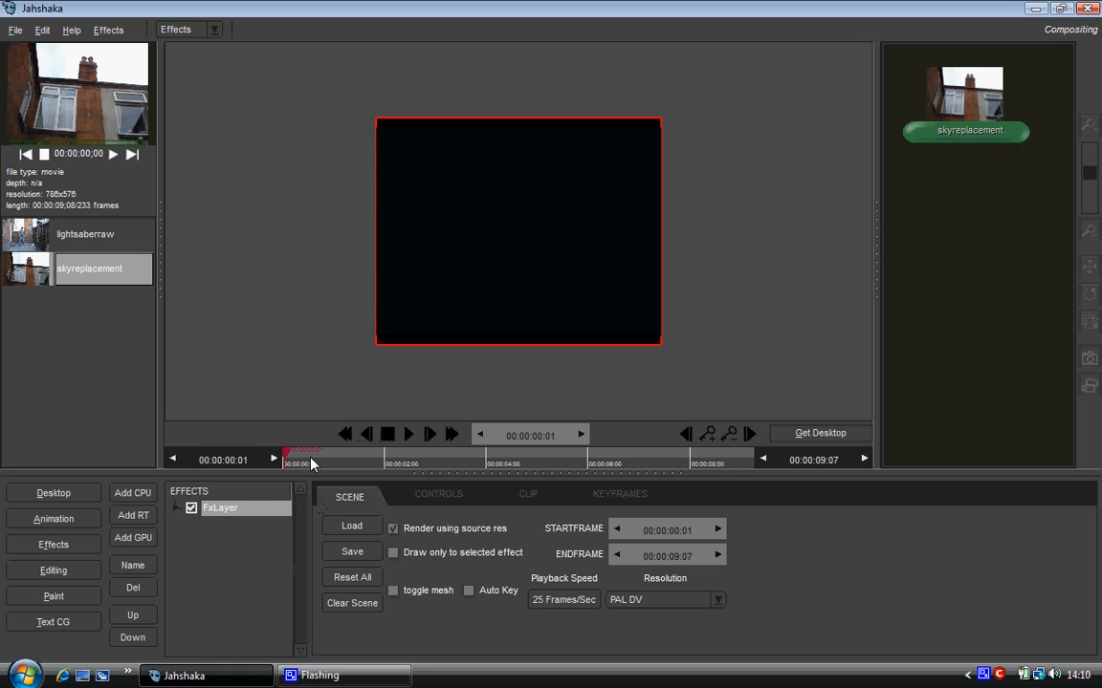
{"action": "left_click_drag", "start_coordinate": [287, 453], "coordinate": [301, 456]}
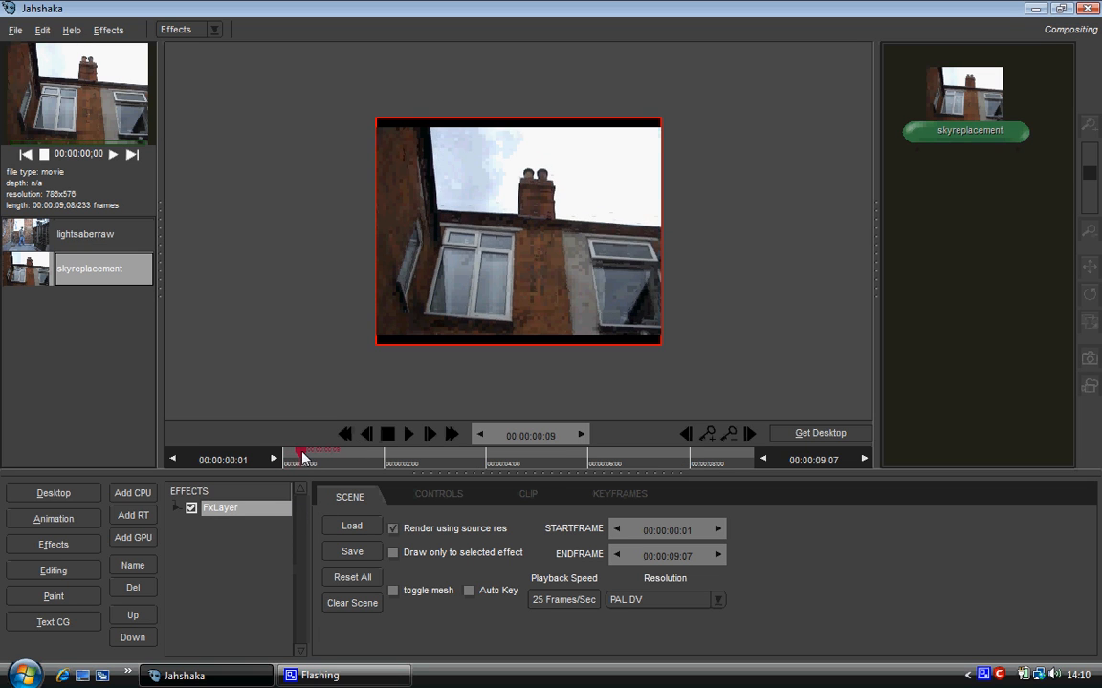
- Load the saved colour scene file from the desktop
{"action": "left_click", "coordinate": [355, 528]}
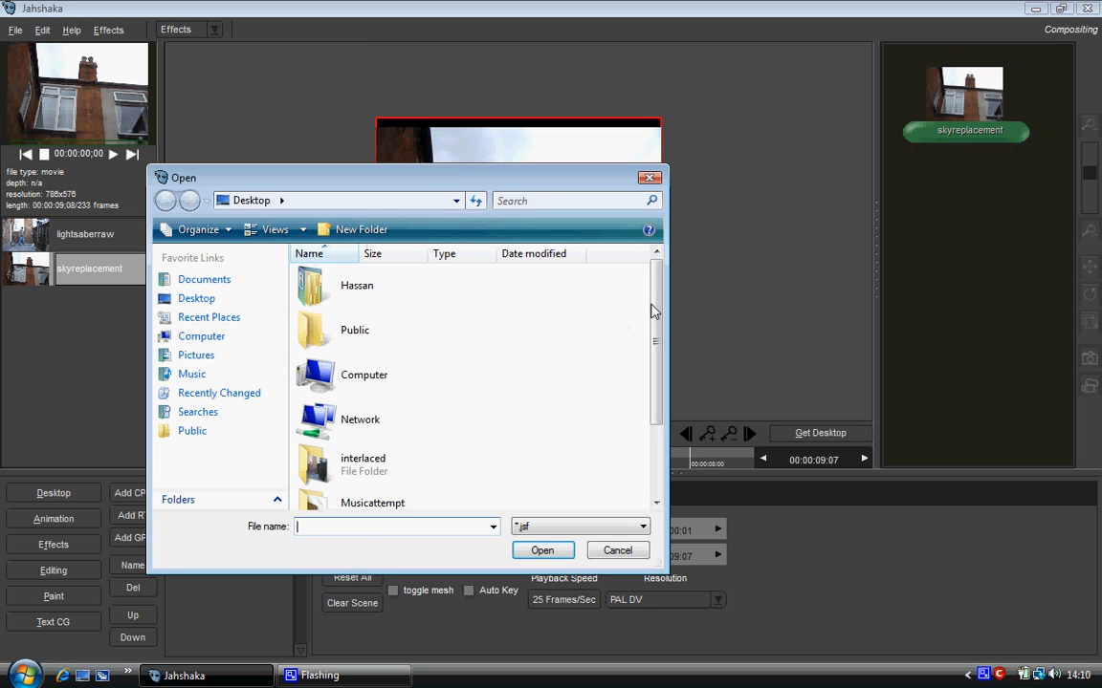
{"action": "scroll", "coordinate": [589, 289], "scroll_direction": "down", "scroll_amount": 3}
{"action": "left_click", "coordinate": [423, 483]}
{"action": "double_click", "coordinate": [473, 496]}
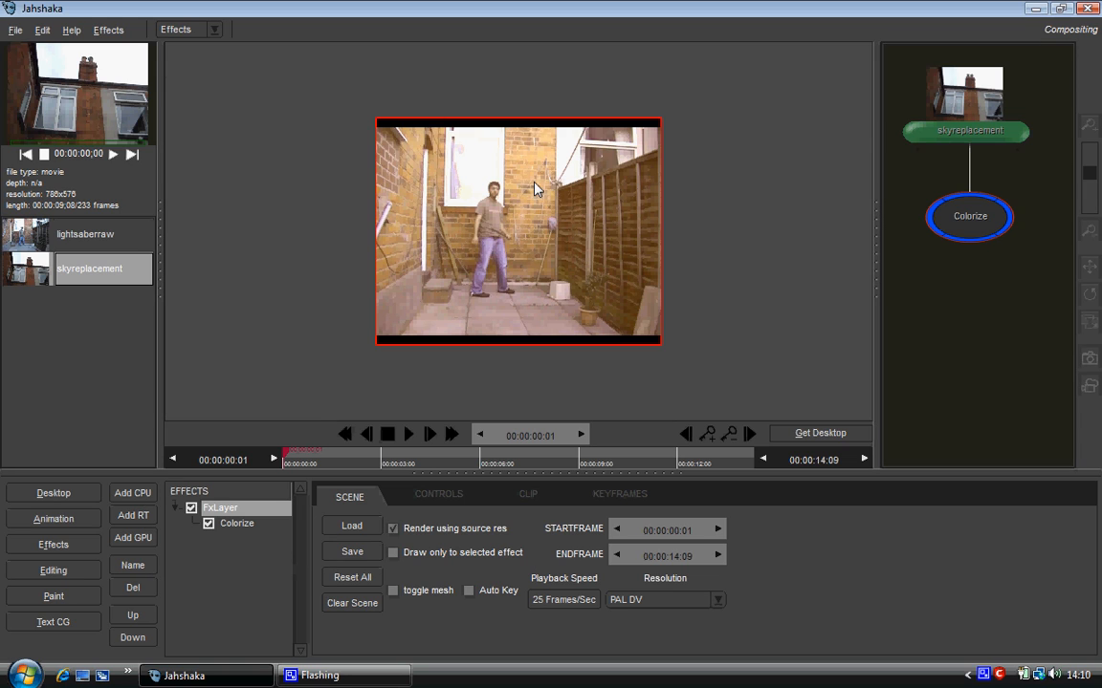
- Replace the loaded layer's footage with the skyreplacement clip and move the playhead to 00:00:04:10
{"action": "double_click", "coordinate": [231, 509]}
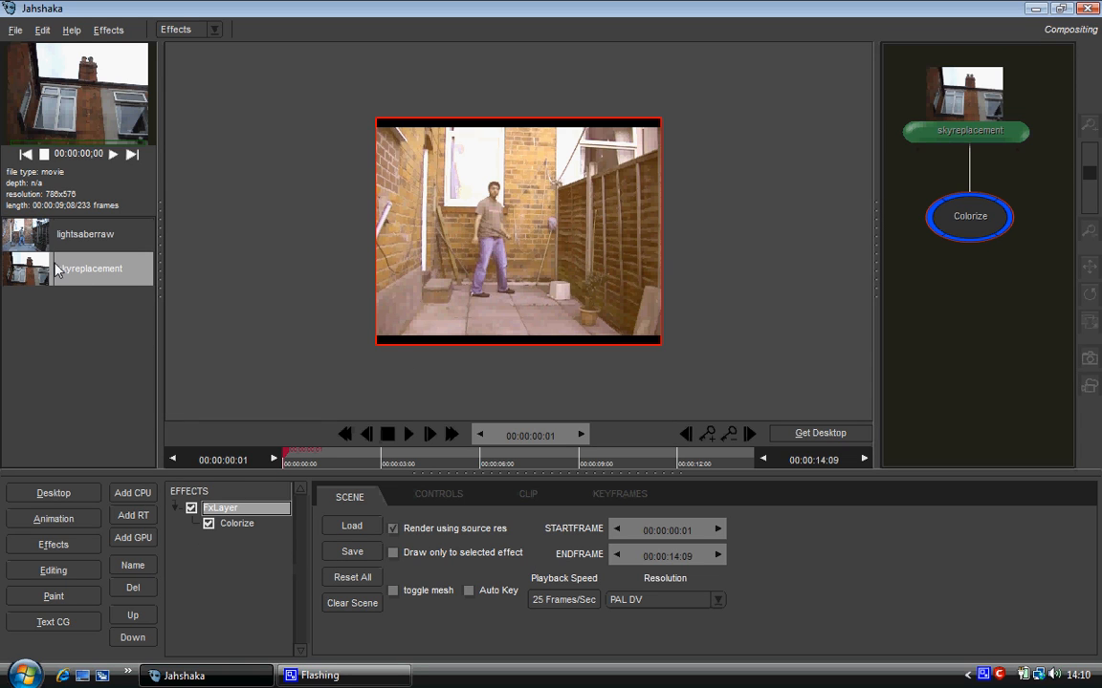
{"action": "left_click_drag", "start_coordinate": [54, 263], "coordinate": [443, 253]}
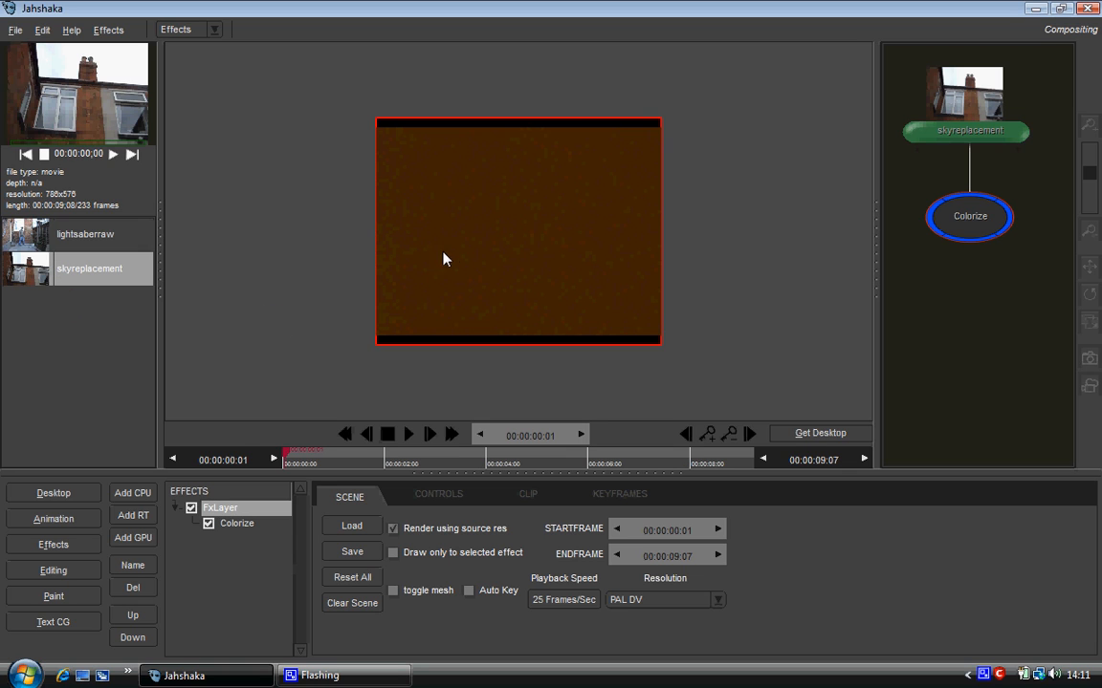
{"action": "left_click_drag", "start_coordinate": [287, 457], "coordinate": [510, 450]}
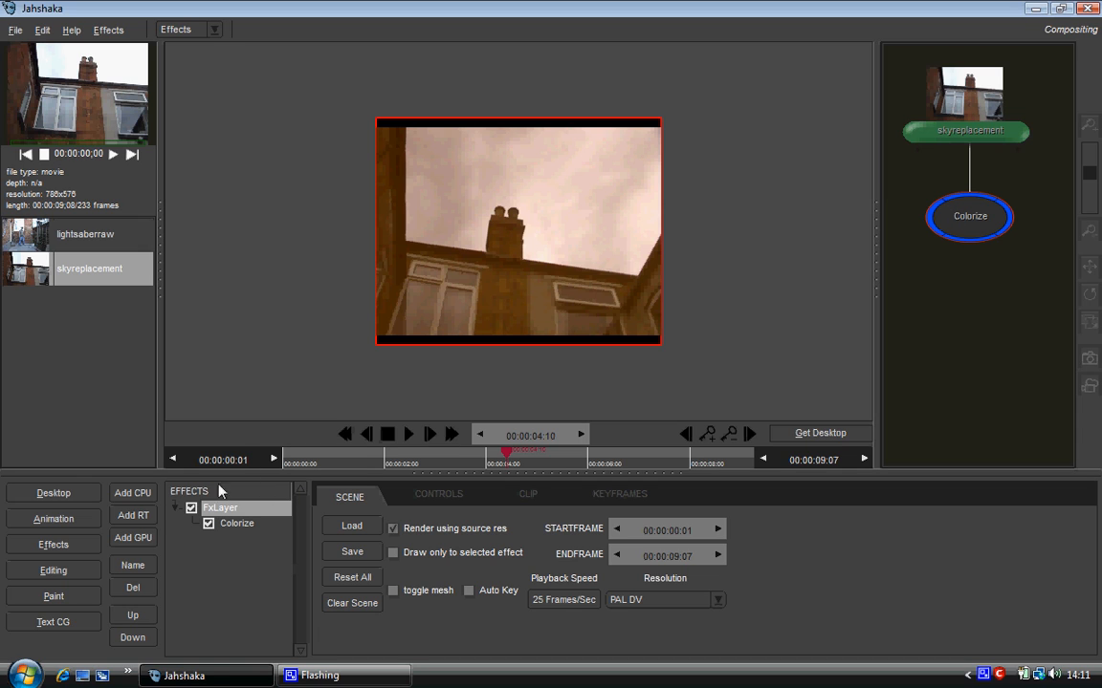
- Add the CPU Gaussian Blur effect, try it ahead of Colorize in the node chain, and place it back after Colorize
{"action": "left_click", "coordinate": [133, 493]}
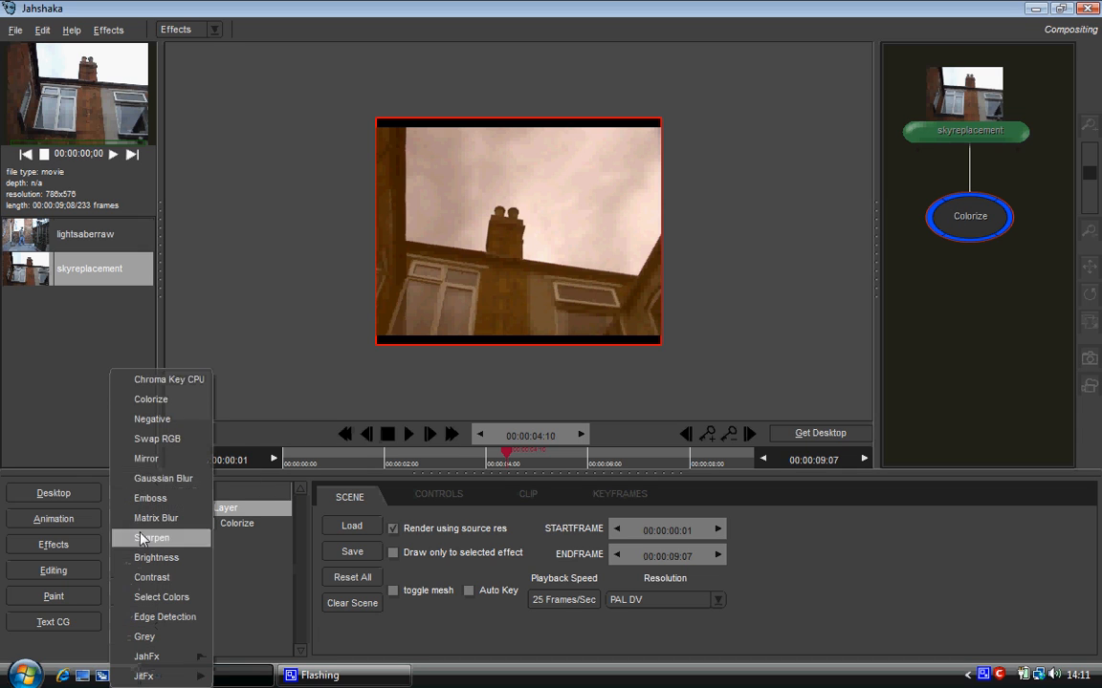
{"action": "left_click", "coordinate": [164, 478]}
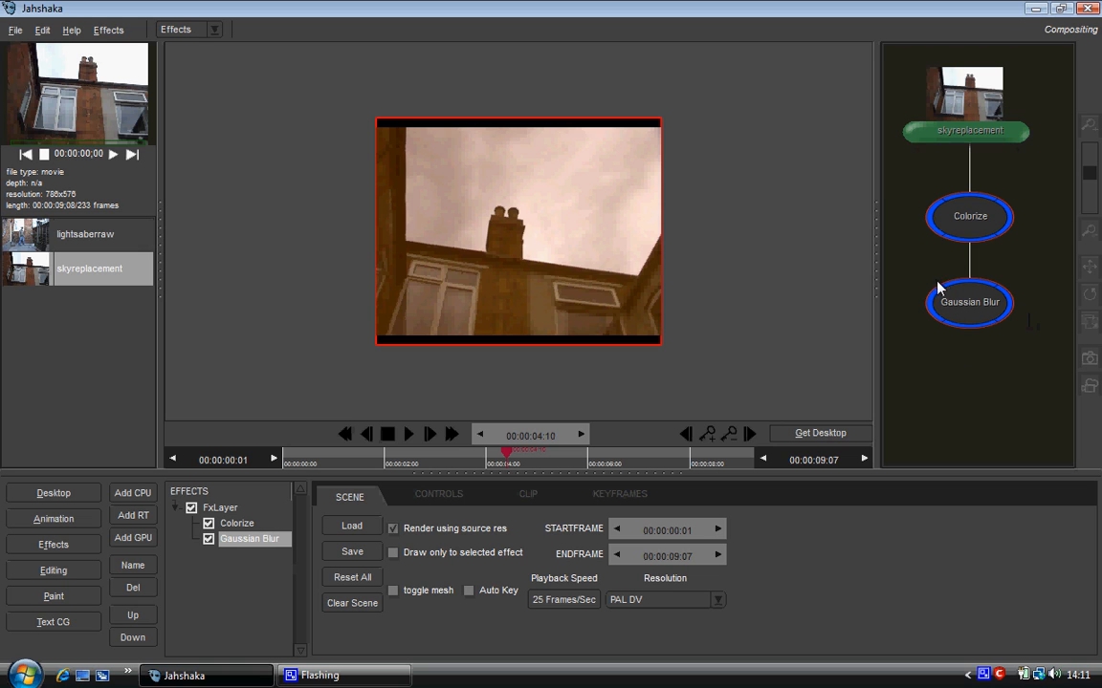
{"action": "left_click_drag", "start_coordinate": [975, 300], "coordinate": [973, 167]}
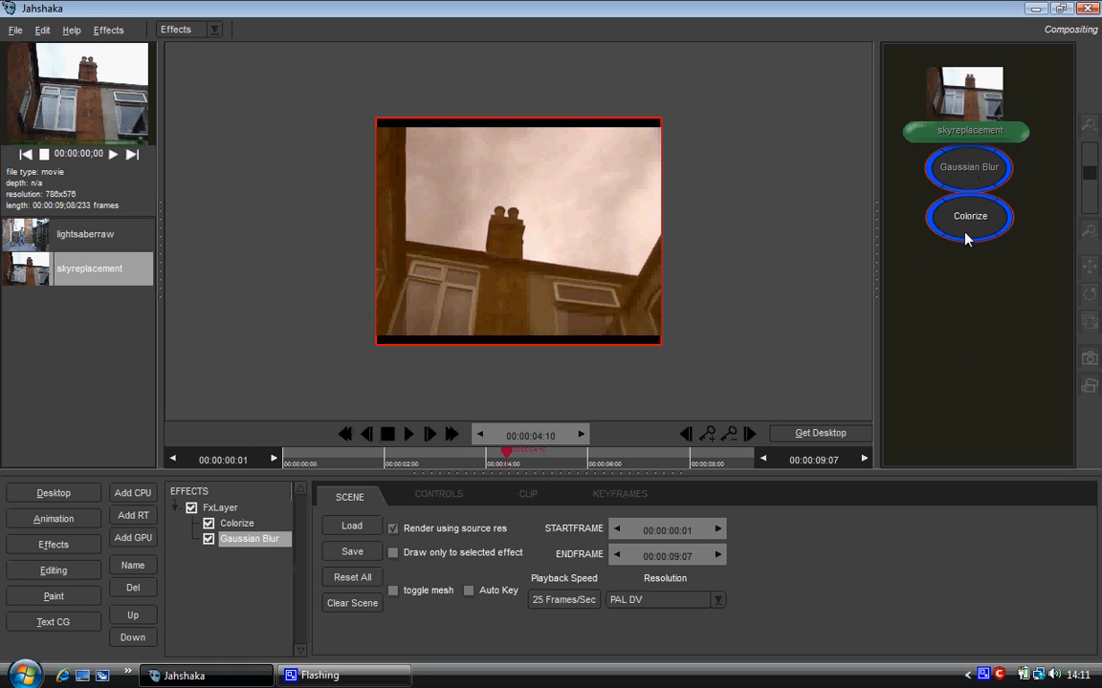
{"action": "left_click_drag", "start_coordinate": [980, 234], "coordinate": [985, 291]}
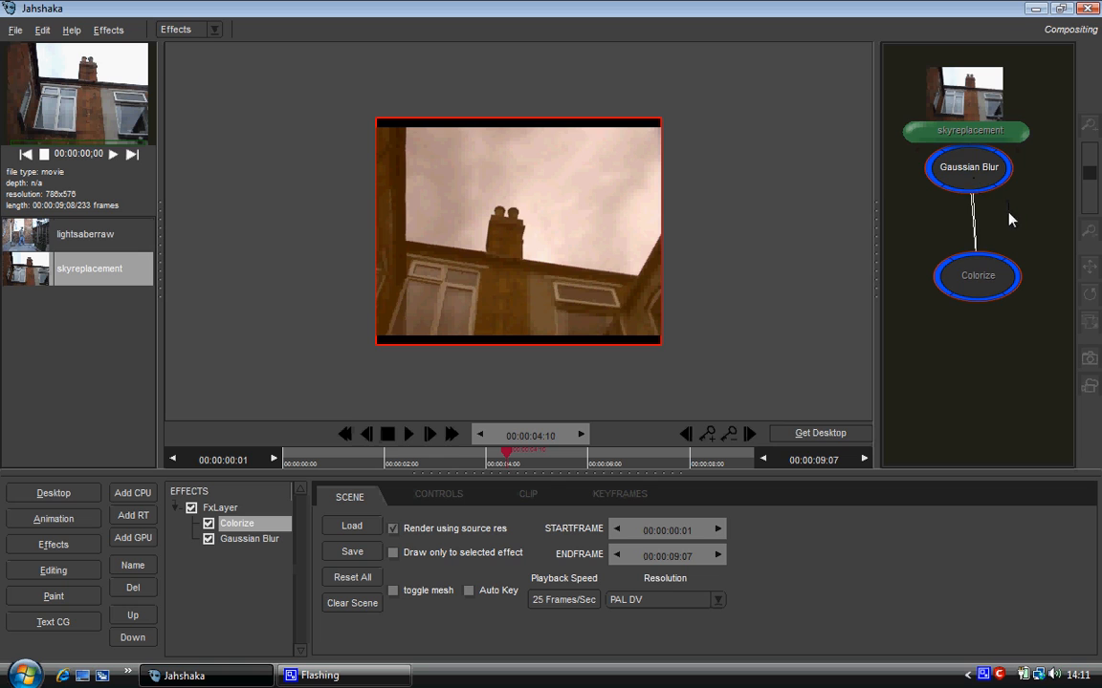
{"action": "left_click_drag", "start_coordinate": [974, 177], "coordinate": [959, 307]}
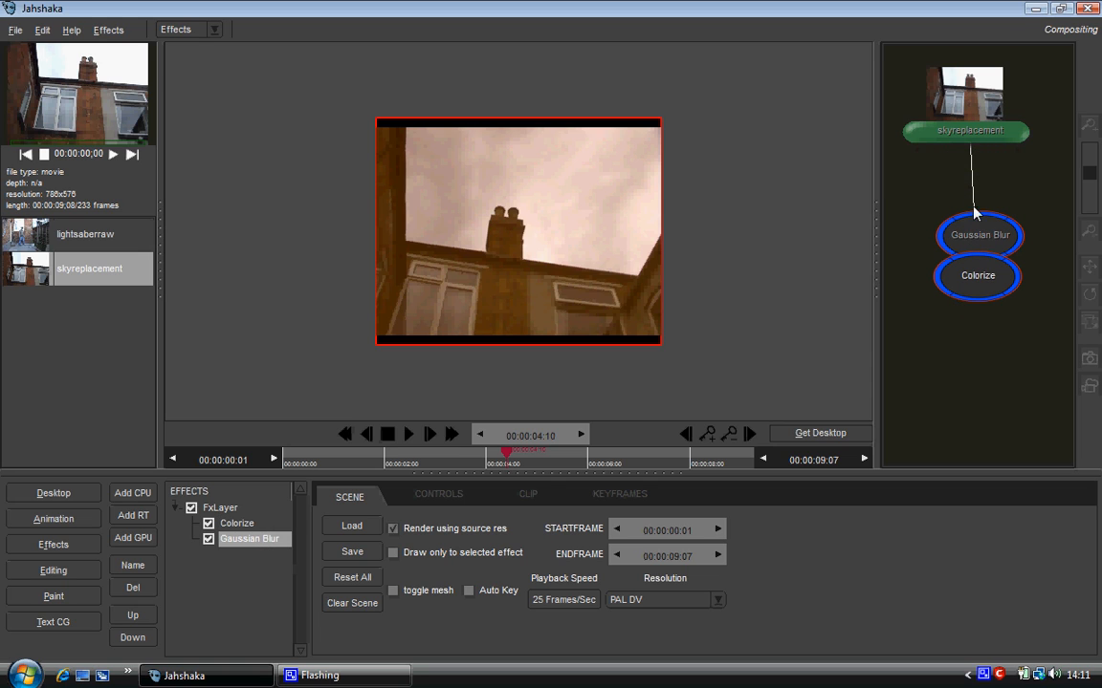
{"action": "left_click_drag", "start_coordinate": [973, 212], "coordinate": [976, 194]}
{"action": "left_click_drag", "start_coordinate": [980, 239], "coordinate": [983, 305]}
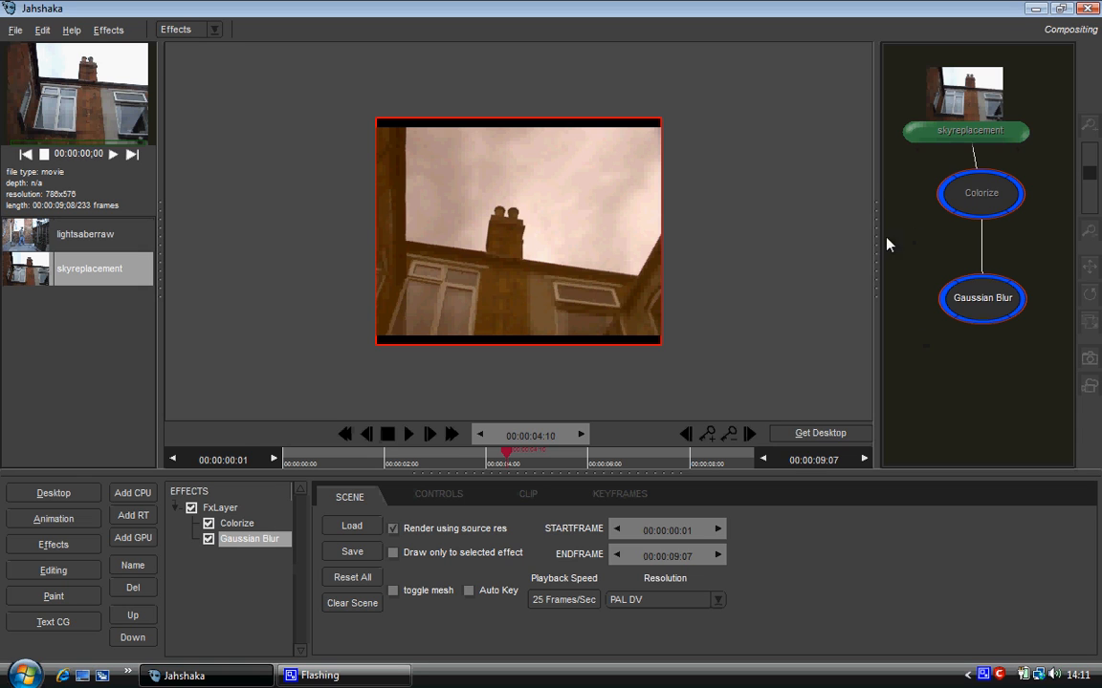
- Collapse the node view and zoom in on the skyreplacement preview so it fills the viewing area's height
{"action": "left_click_drag", "start_coordinate": [878, 238], "coordinate": [1076, 246]}
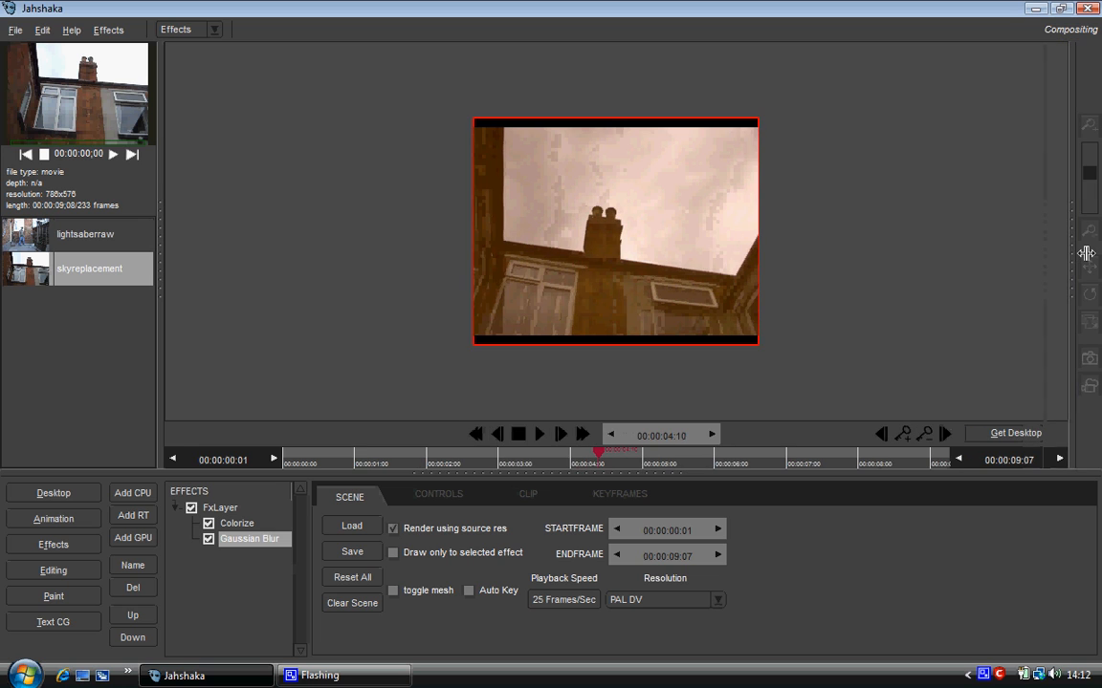
{"action": "left_click_drag", "start_coordinate": [1092, 173], "coordinate": [1092, 163]}
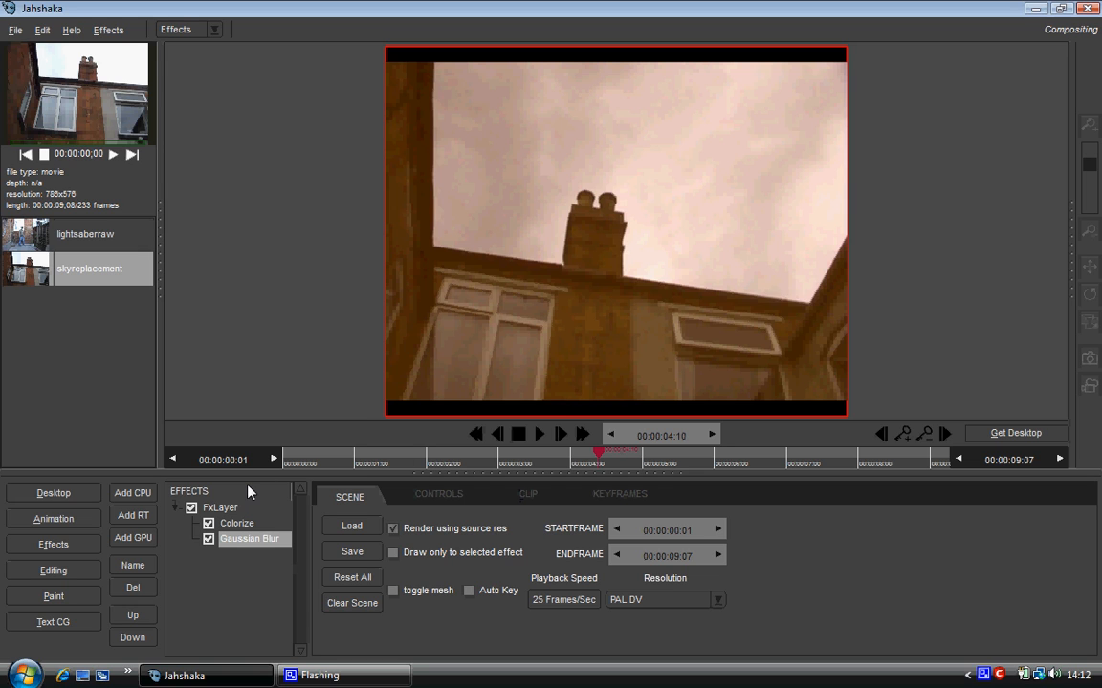
{"action": "left_click", "coordinate": [132, 495]}
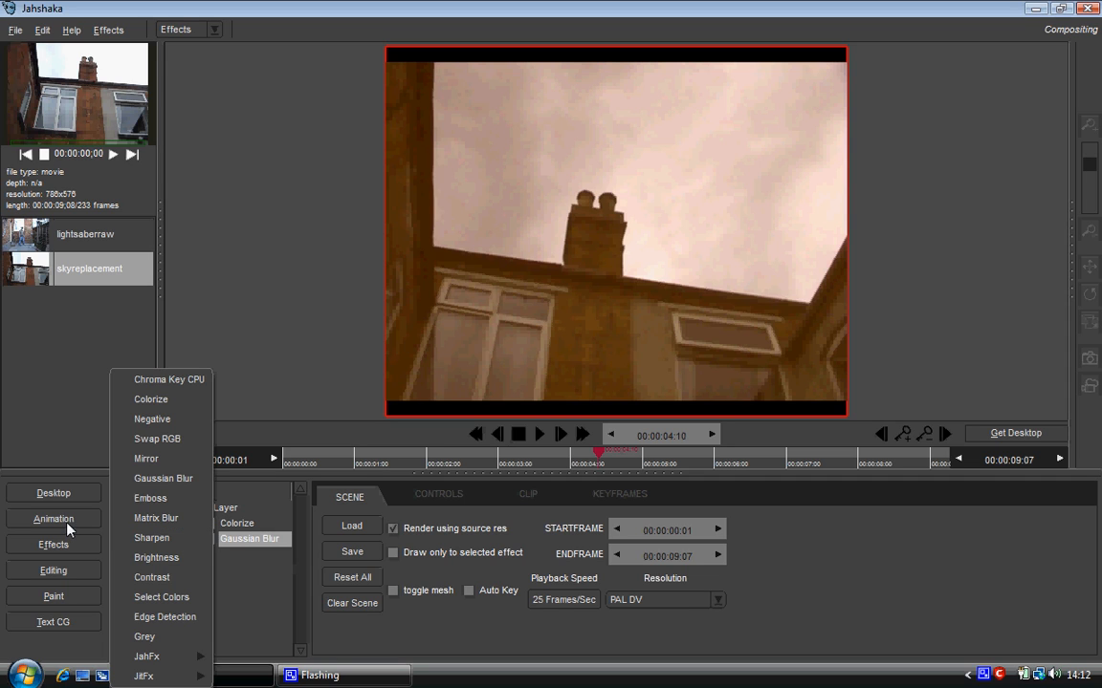
{"action": "left_click", "coordinate": [221, 580]}
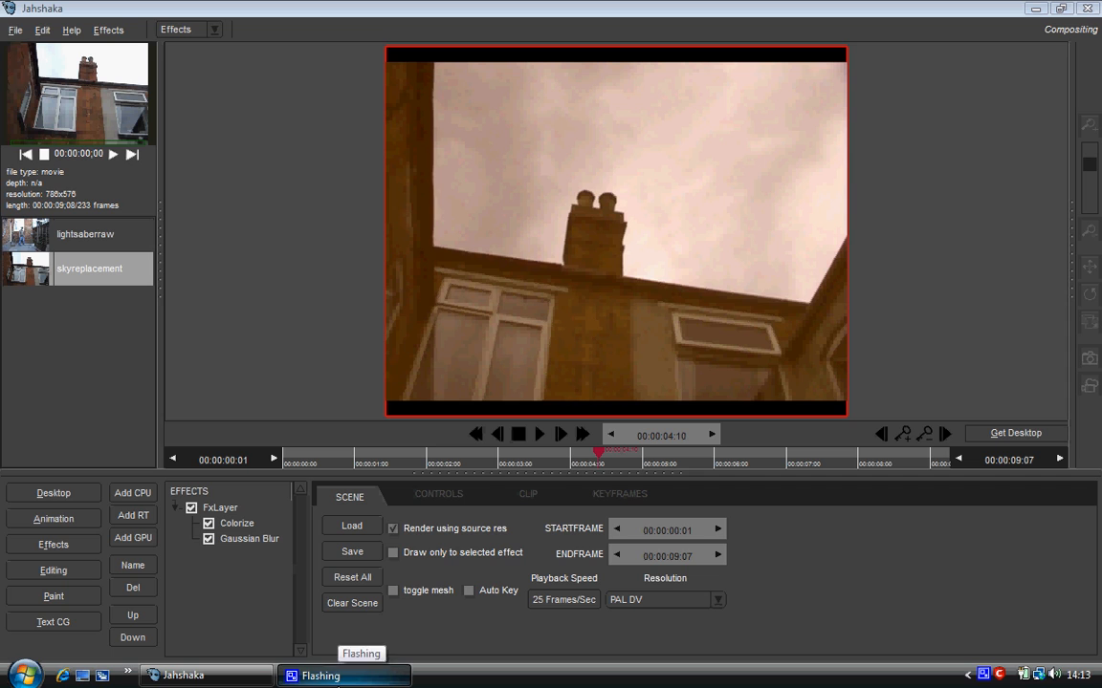
{"action": "right_click", "coordinate": [986, 675]}
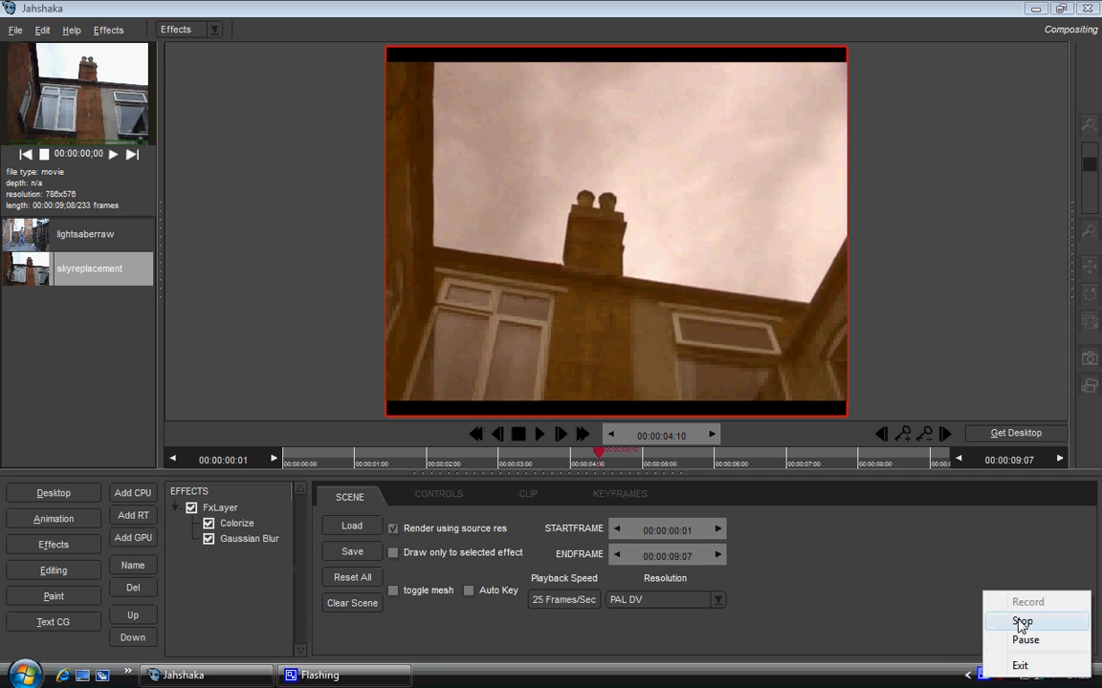